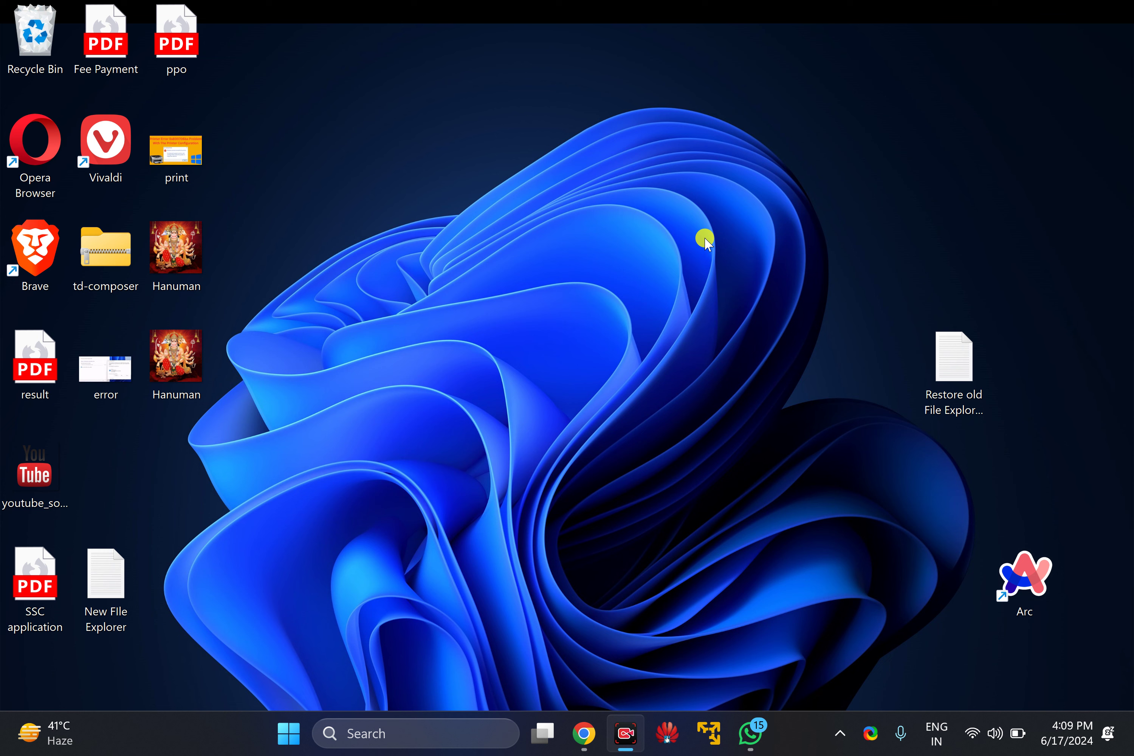
- Open Notepad through the Run dialog with a blank untitled document and close the New FIle Explorer.txt document
left_click(599, 388)
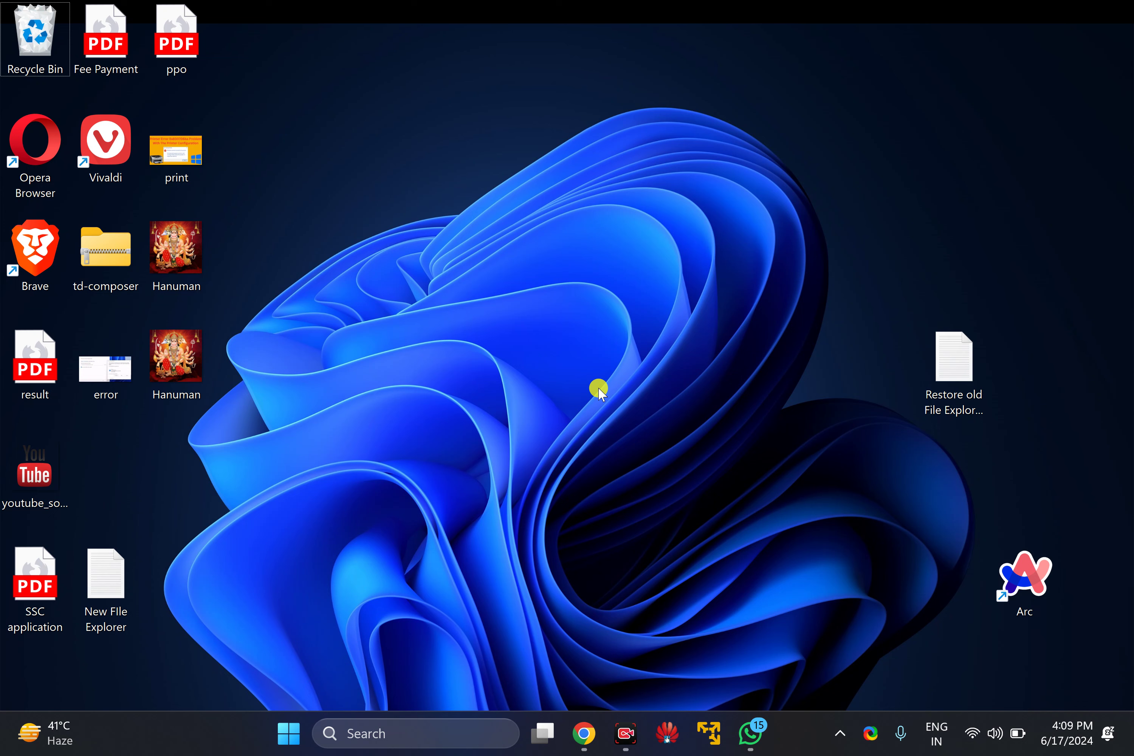
key("super+r")
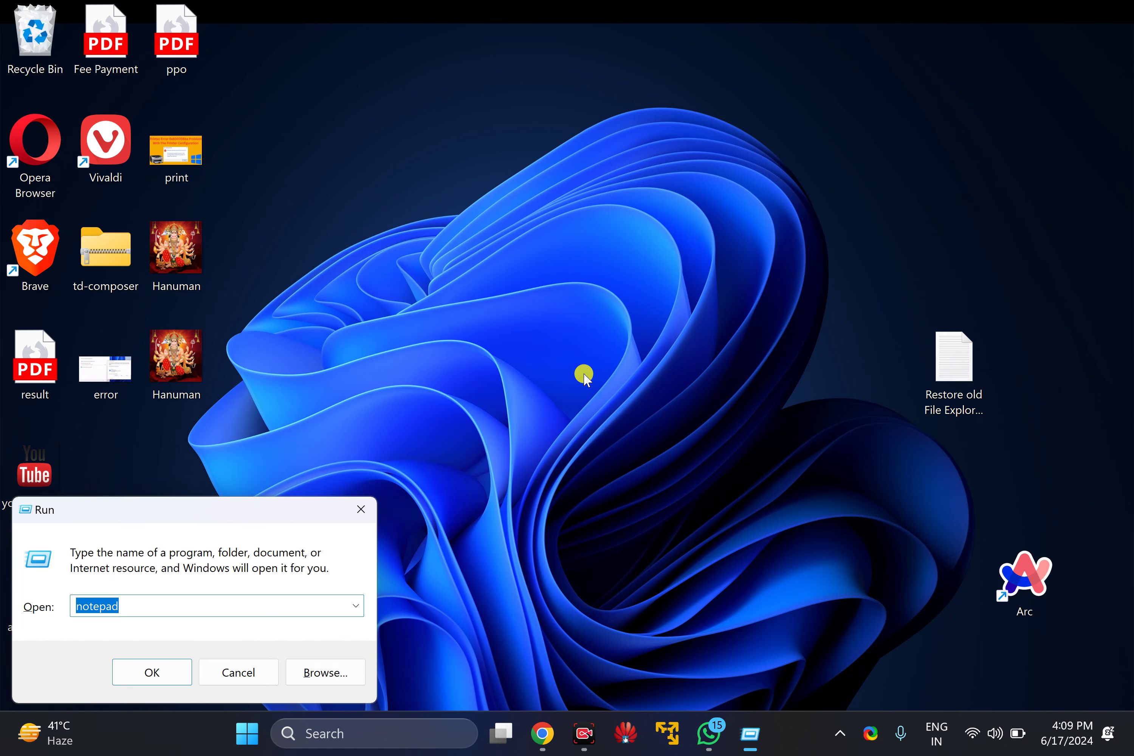
left_click_drag(313, 503, 639, 269)
left_click(466, 370)
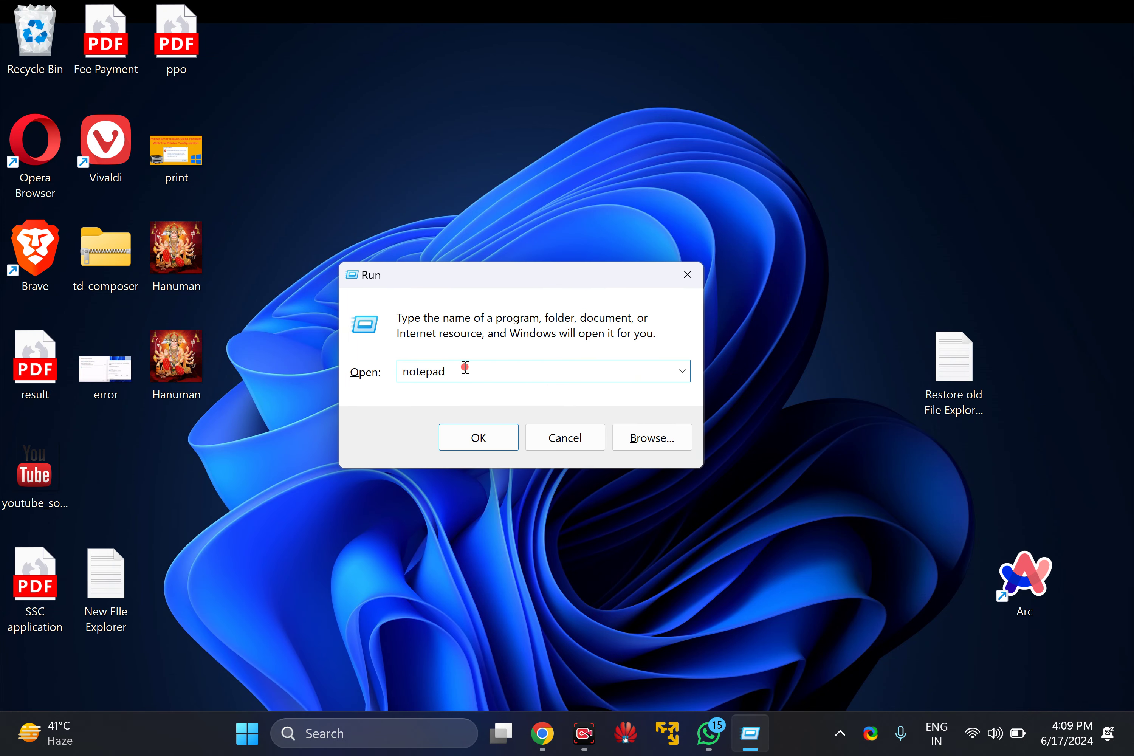
left_click(476, 439)
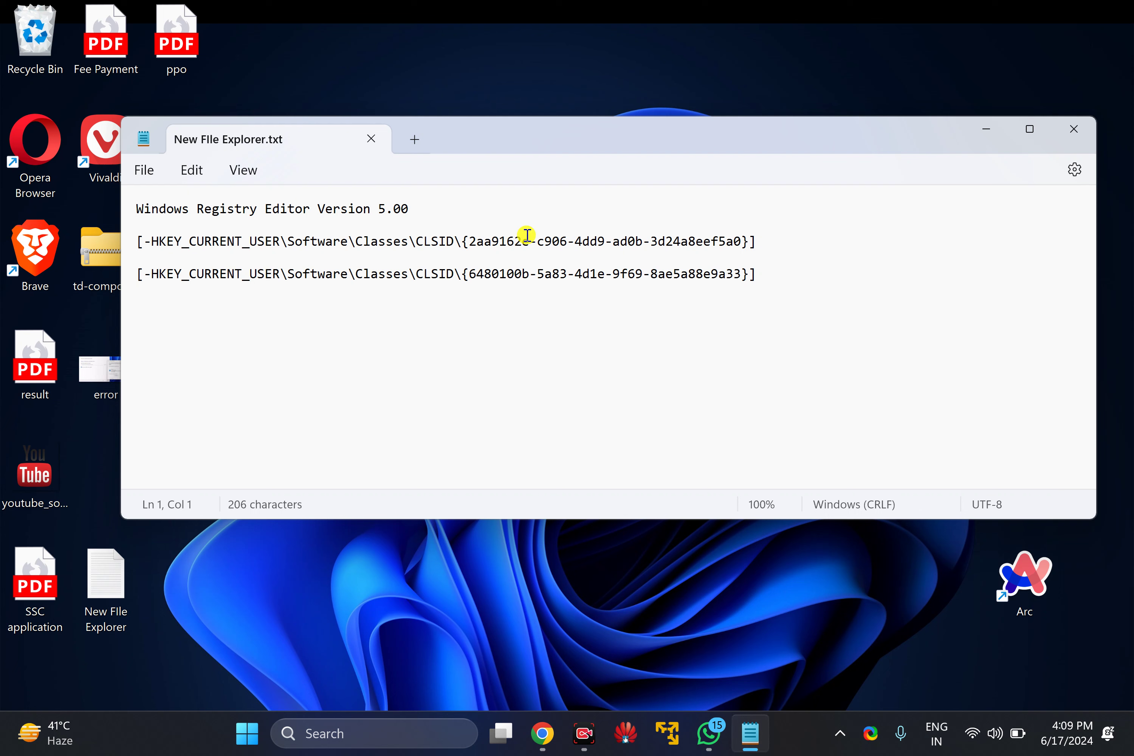
left_click(415, 139)
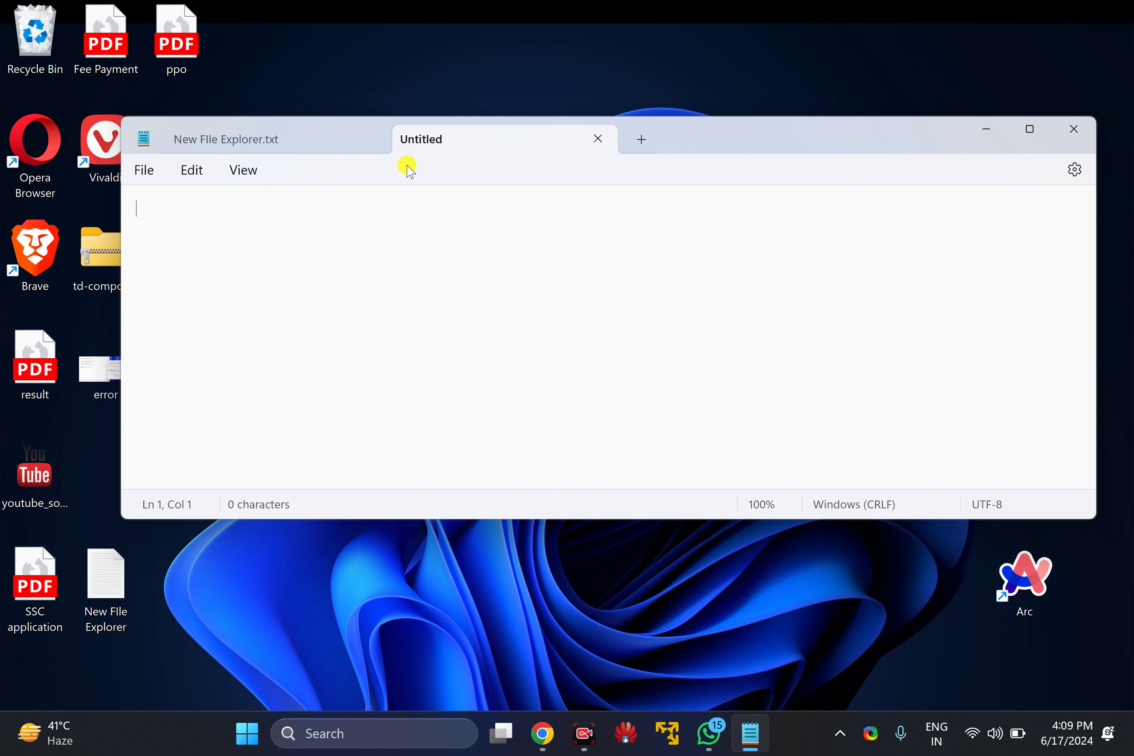
left_click(371, 140)
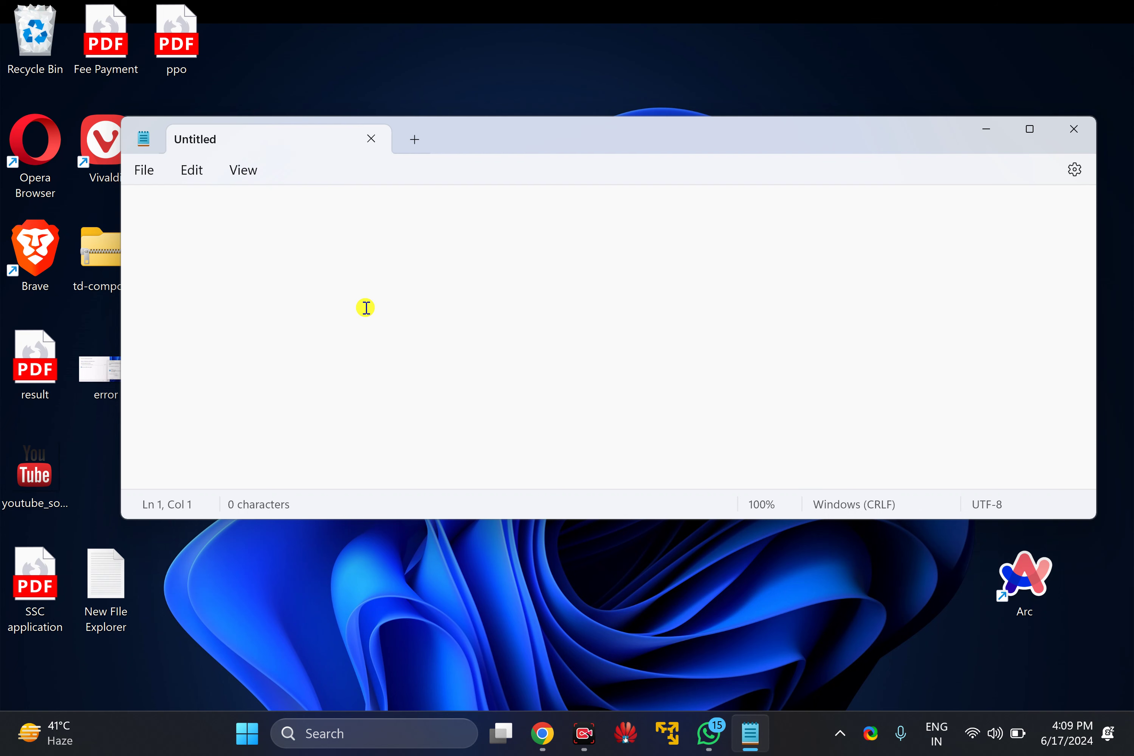
- Open the desktop text file "Restore old File Explorer in Windows 11" and copy its entire registry script
left_click(986, 129)
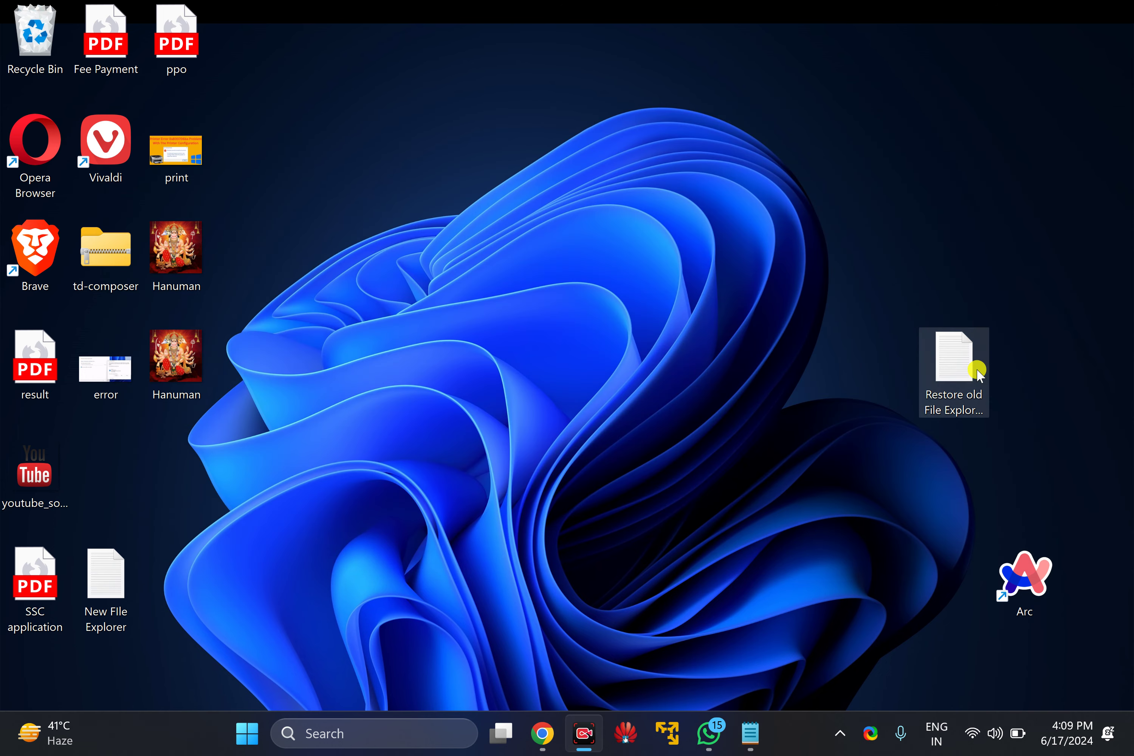
double_click(976, 367)
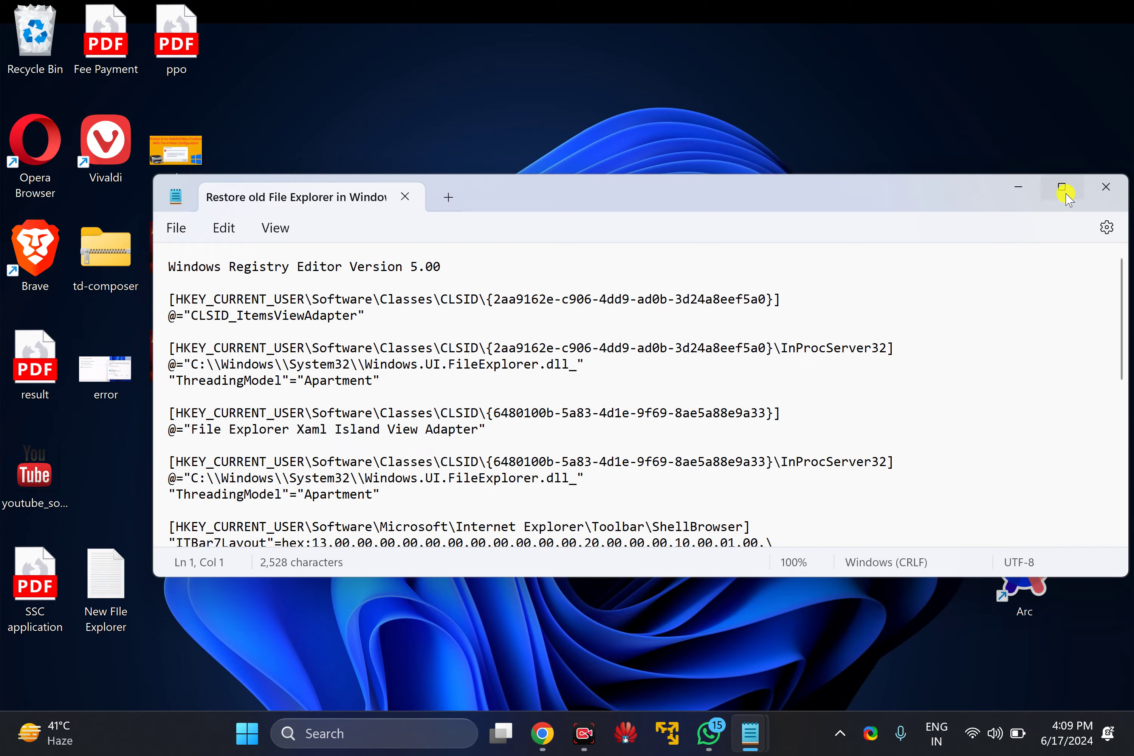
left_click(1062, 188)
left_click(347, 284)
scroll(379, 384, "down", 2)
scroll(384, 389, "up", 1)
scroll(390, 369, "down", 1)
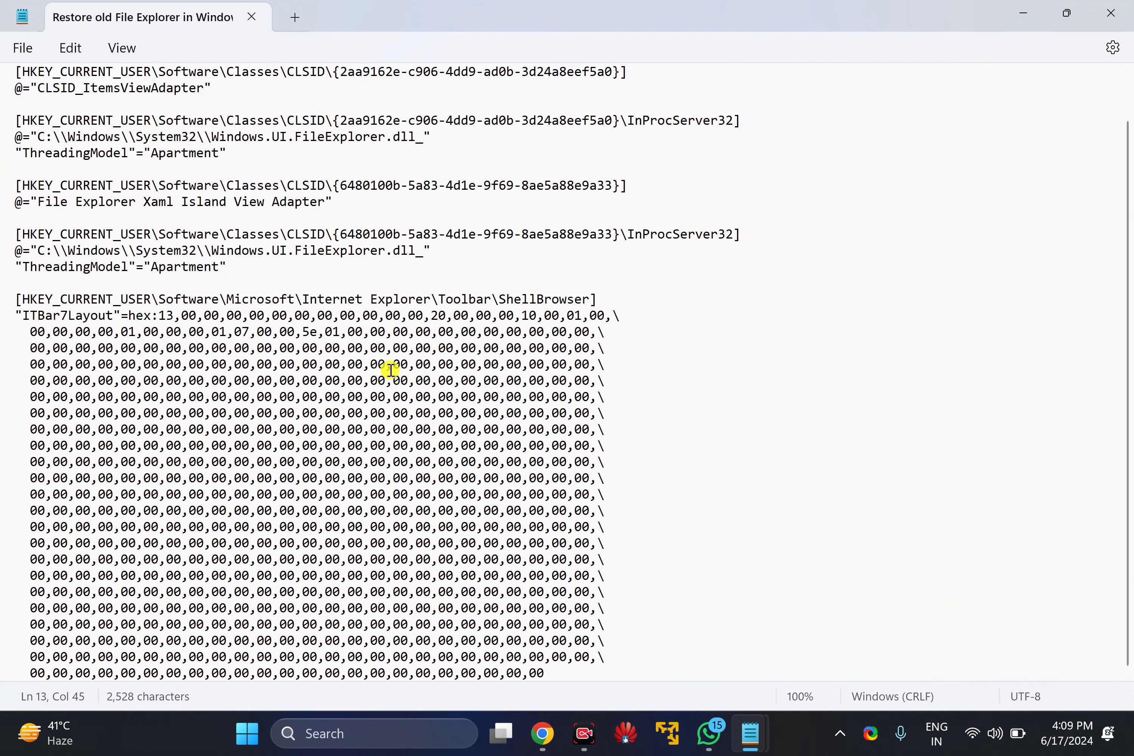
key("ctrl+a")
key("super+c")
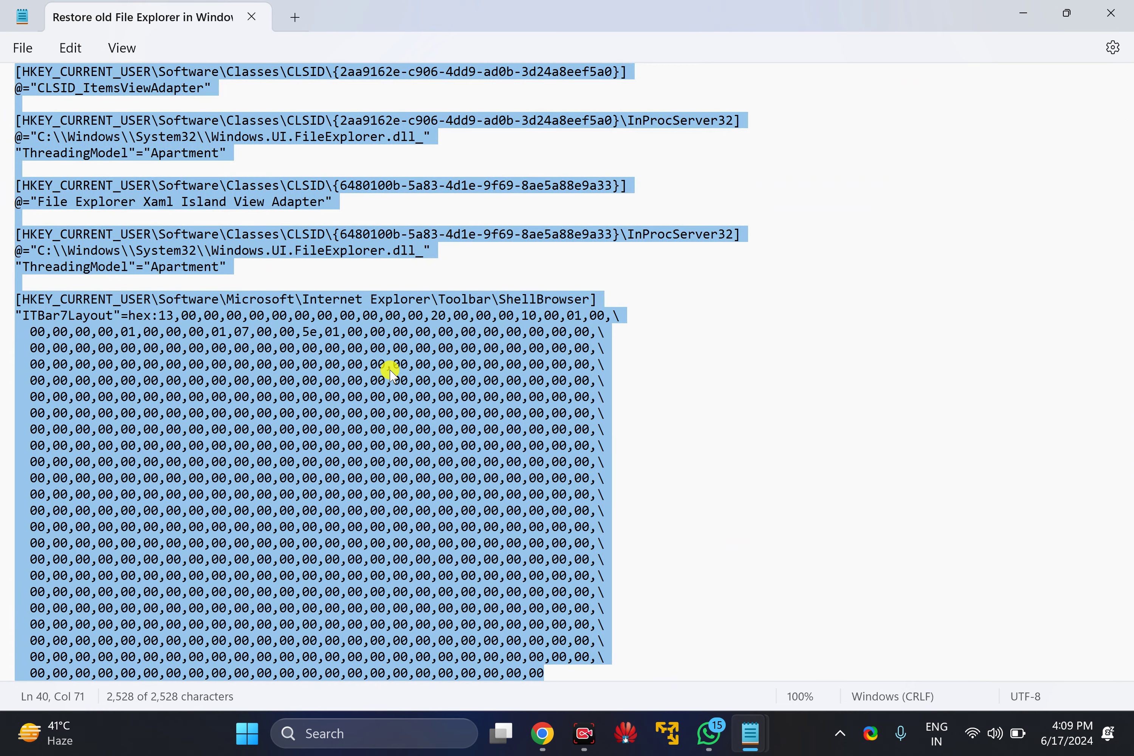
- Close the source text file and paste the copied registry script into the blank Notepad document
left_click(1110, 13)
left_click(761, 736)
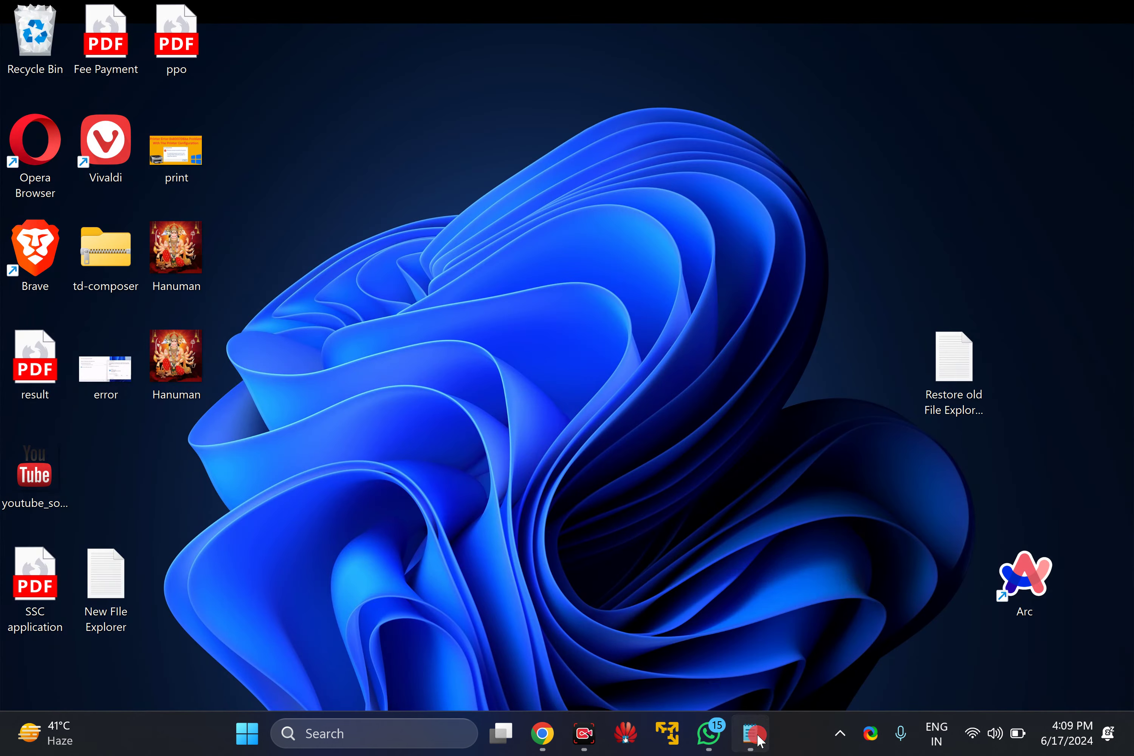
right_click(357, 255)
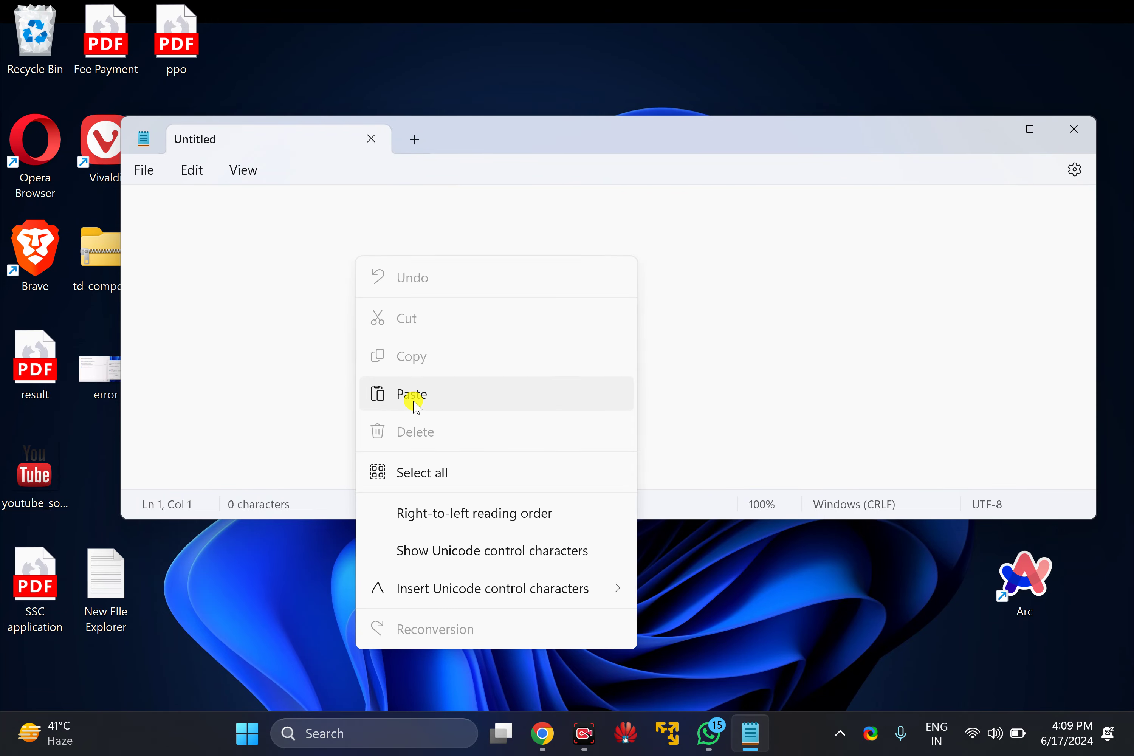
left_click(413, 397)
scroll(258, 240, "up", 1)
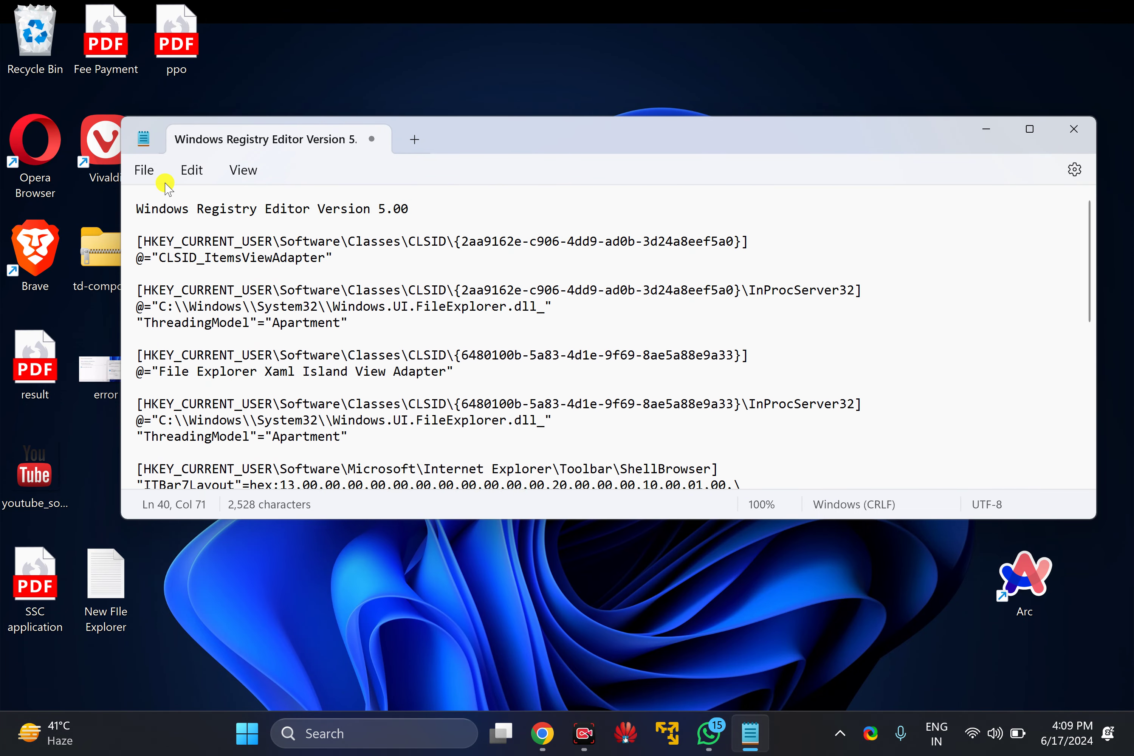
- Begin saving the pasted script as a new file and enter the name "Restore old File Explorer"
left_click(146, 171)
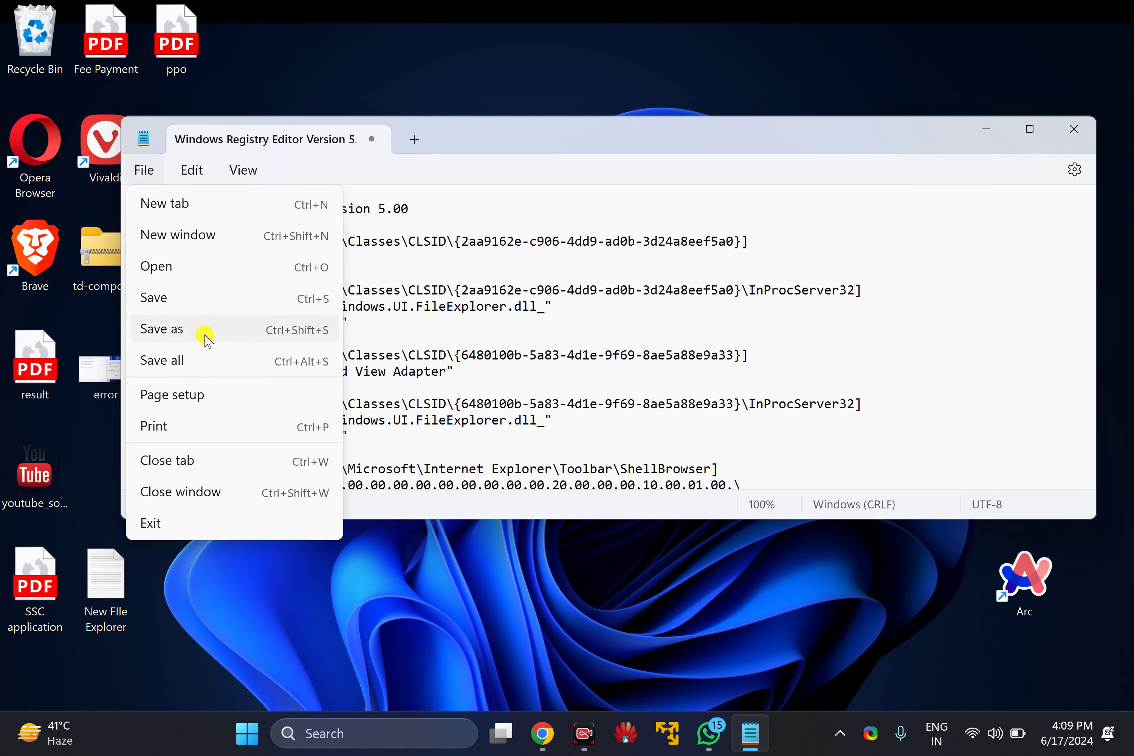
left_click(202, 331)
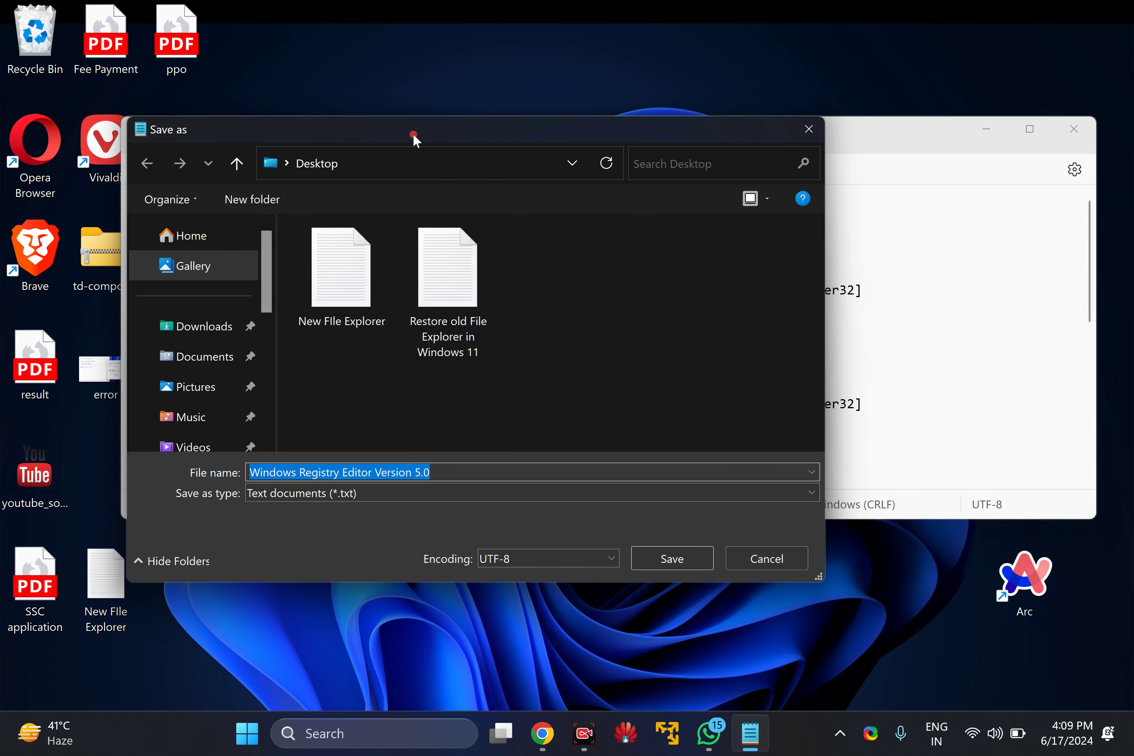
left_click_drag(413, 134, 555, 171)
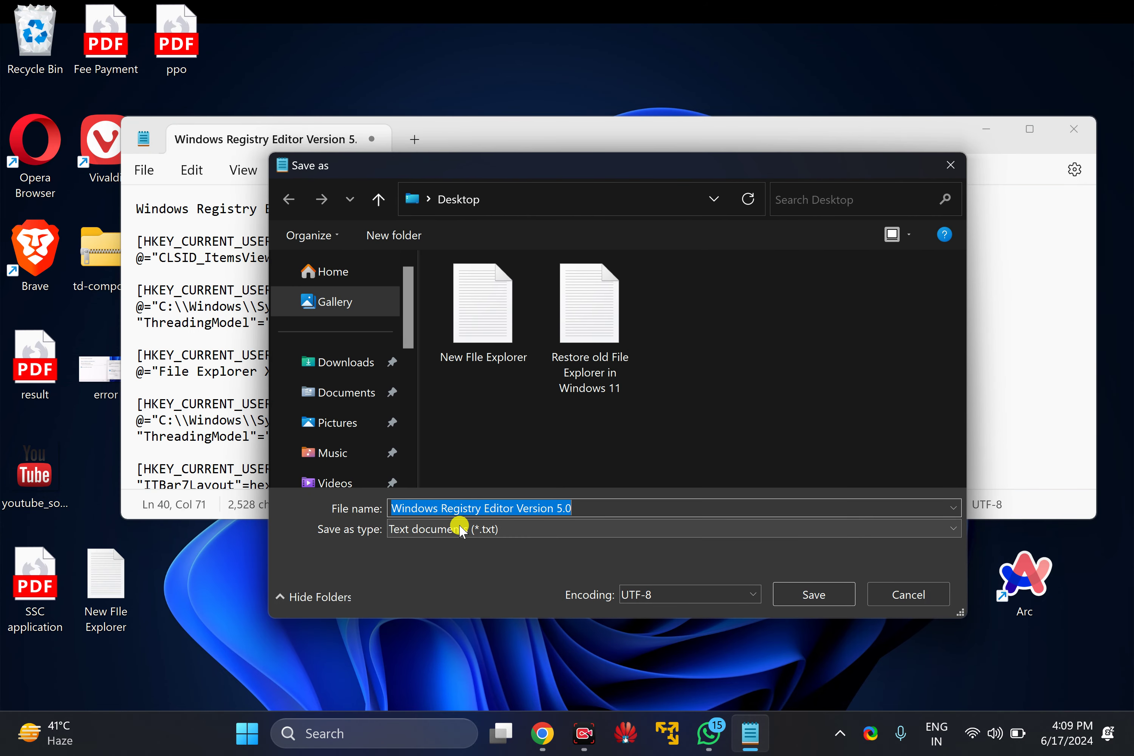
type("Resto")
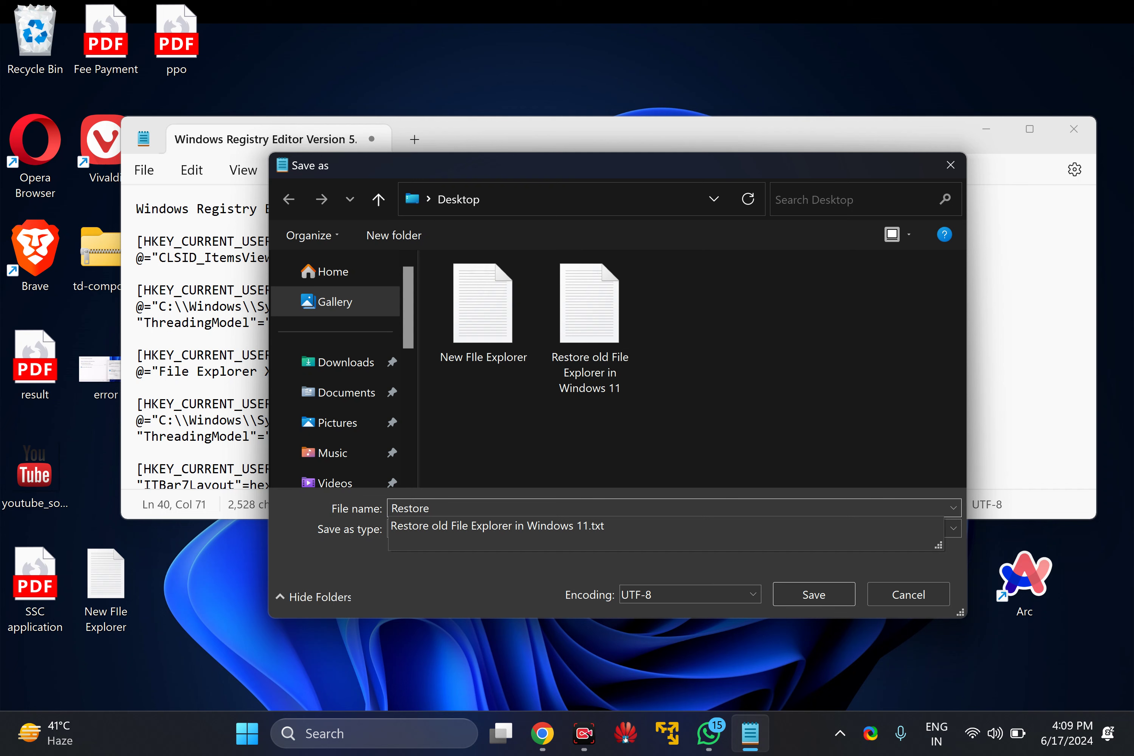
type("re")
key("Down")
key("BackSpace")
left_click(389, 591)
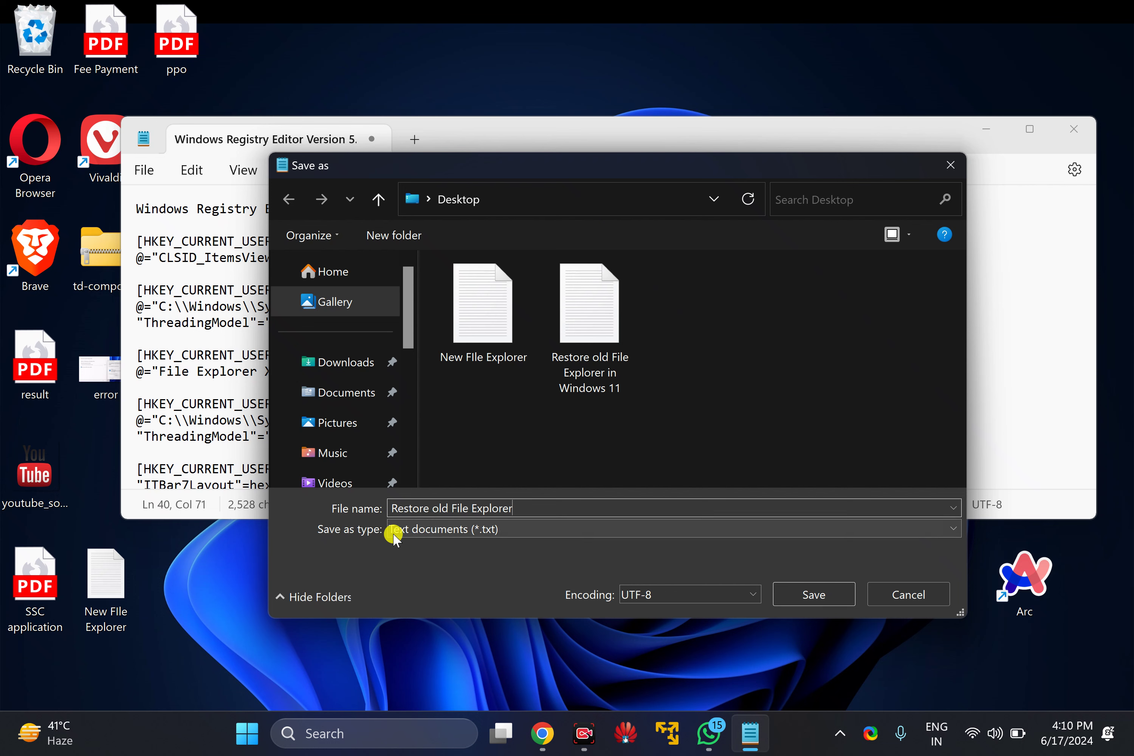
- Set the save type to All files and add the .reg extension to the file name
left_click(411, 535)
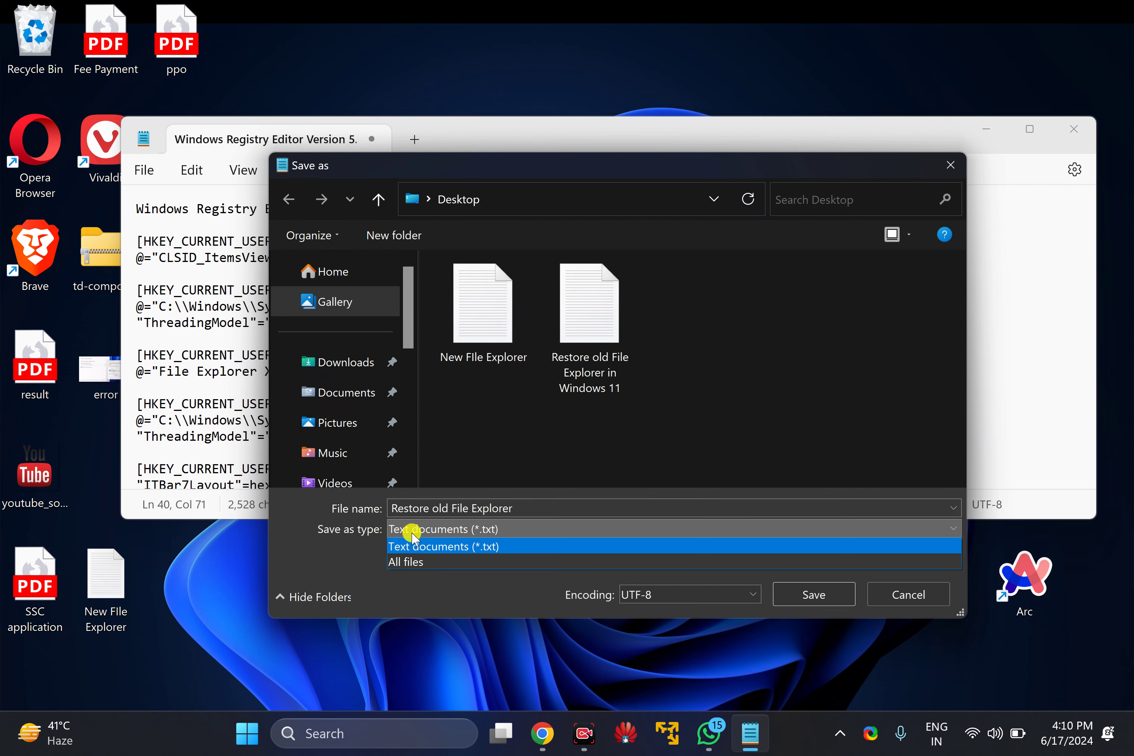
left_click(411, 563)
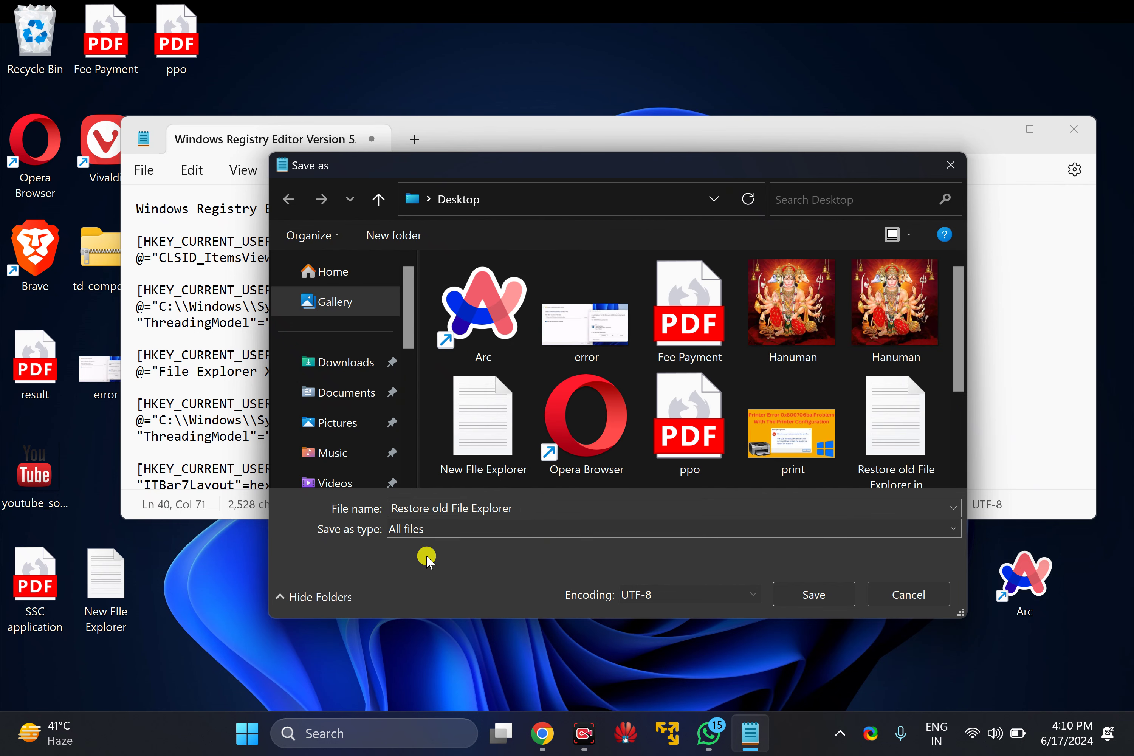
left_click(514, 507)
left_click(524, 507)
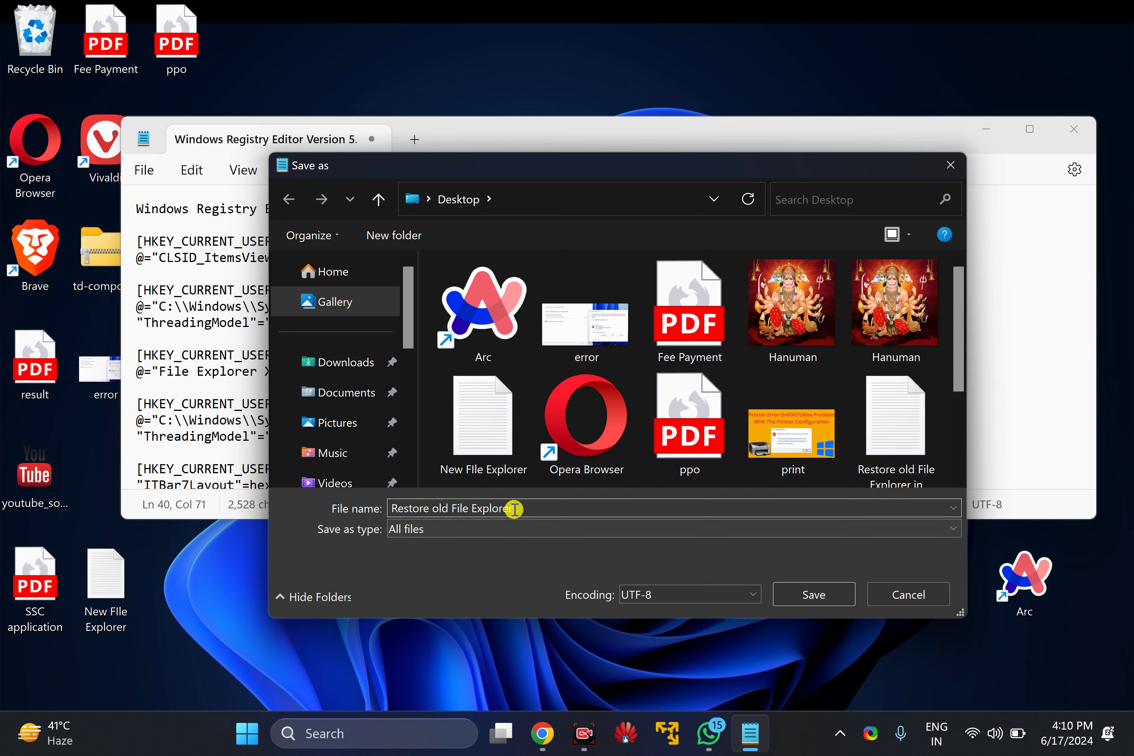
type(".r")
left_click_drag(513, 508, 540, 509)
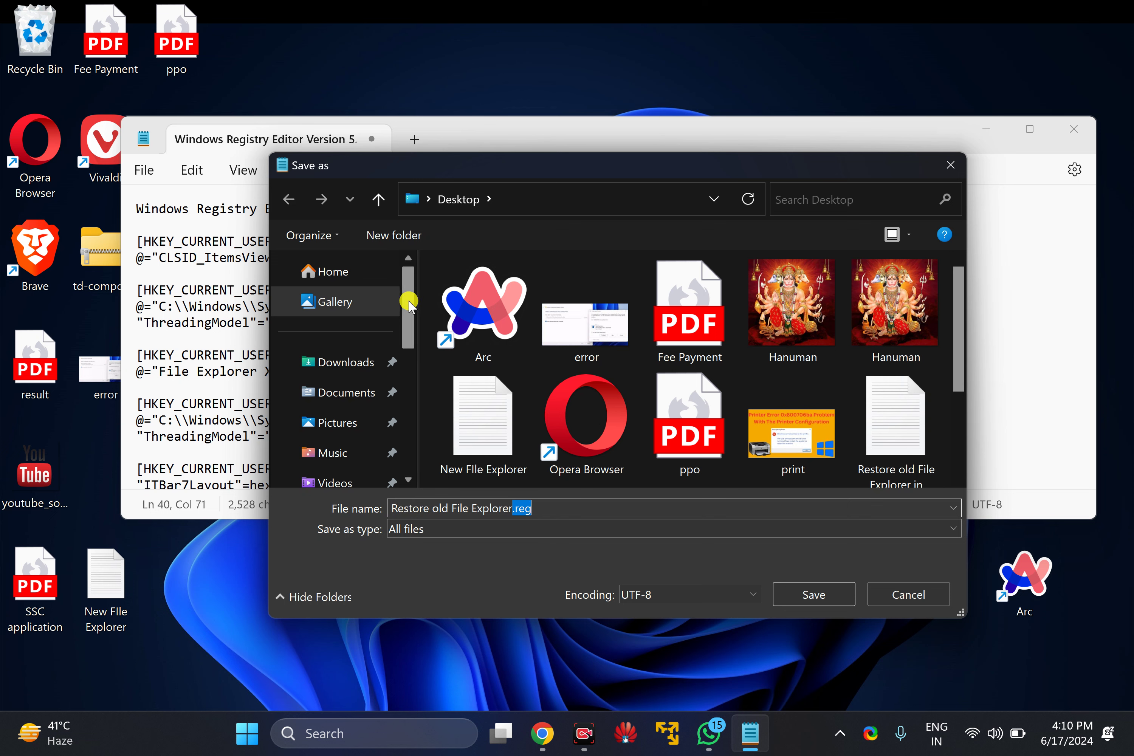
- Save the .reg file in the Desktop folder and close Notepad
left_click_drag(406, 298, 416, 344)
left_click(358, 388)
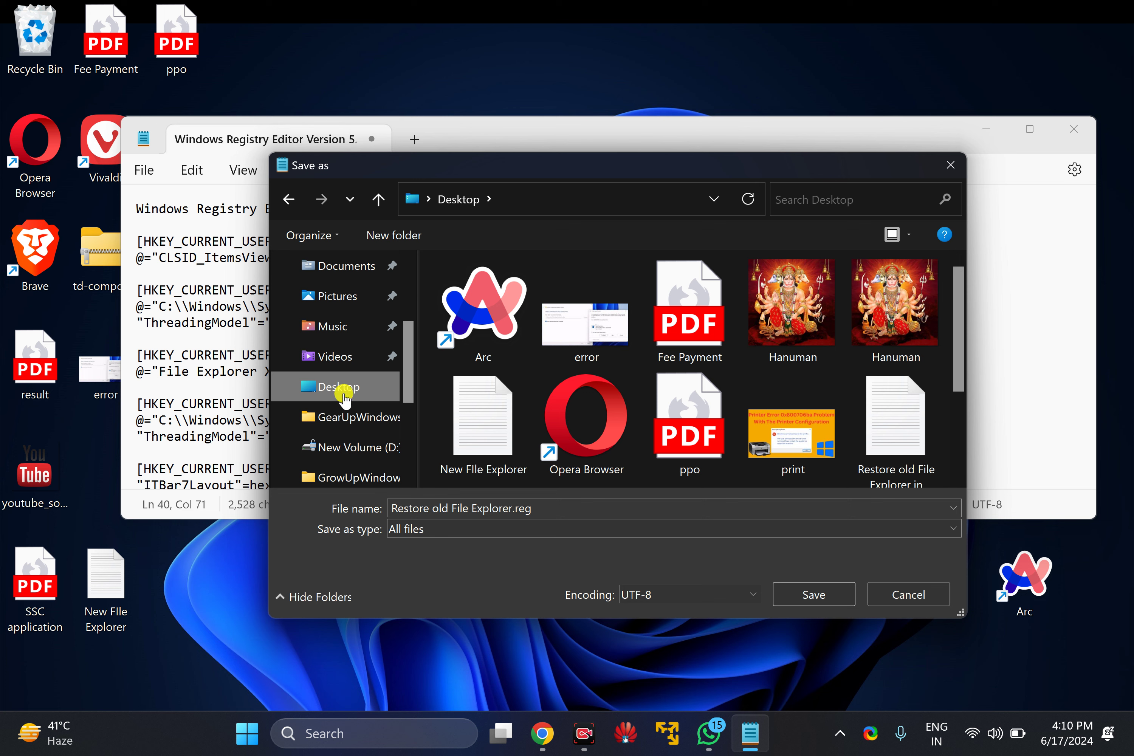
left_click(812, 595)
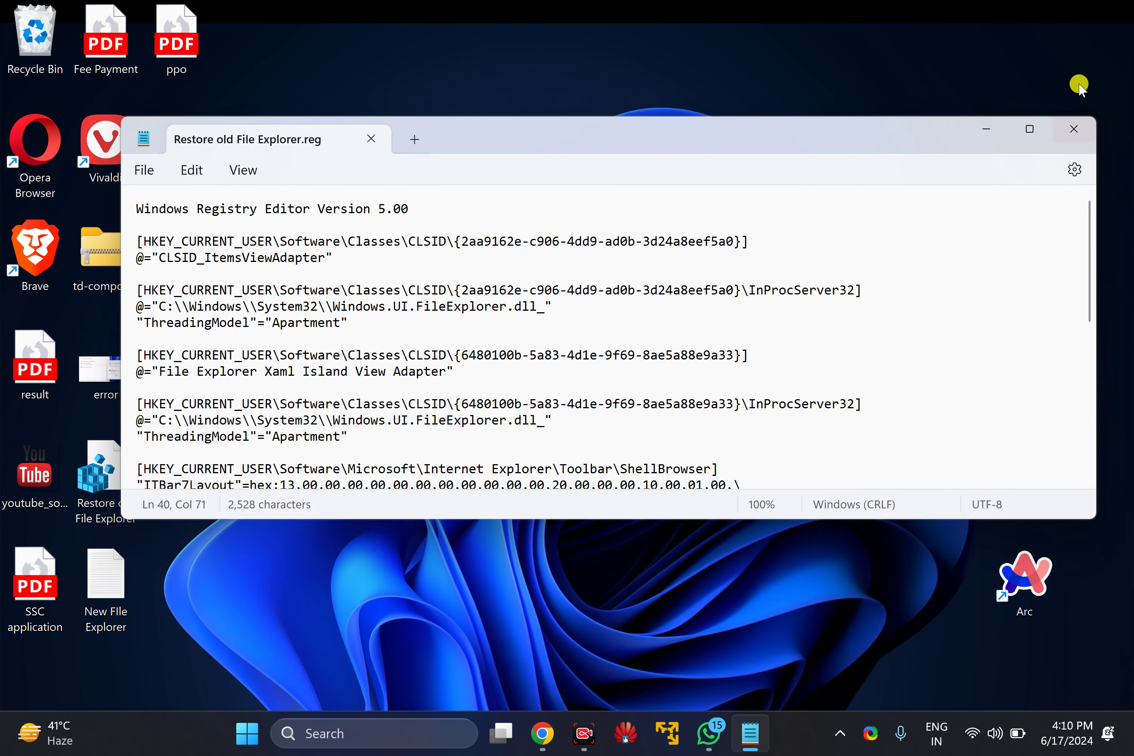
left_click(1071, 137)
- Move the Restore old File Explorer registry file to an open area of the desktop and merge it into the registry
left_click_drag(108, 477, 461, 233)
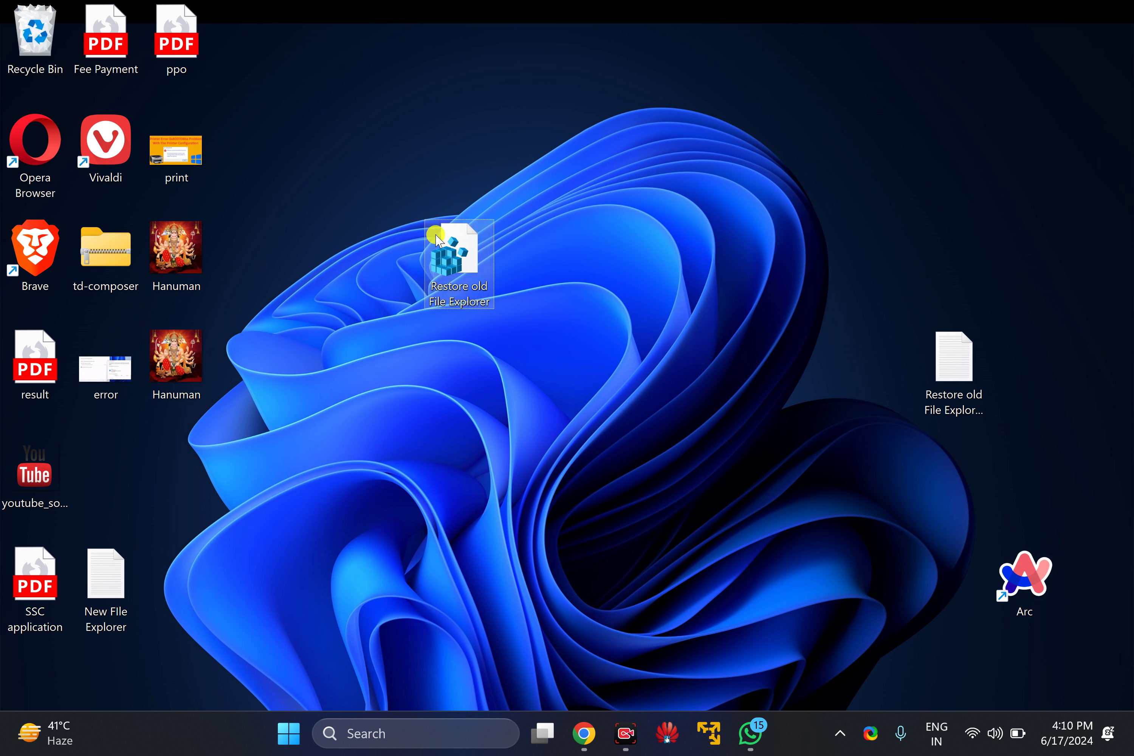
mouse_move(445, 269)
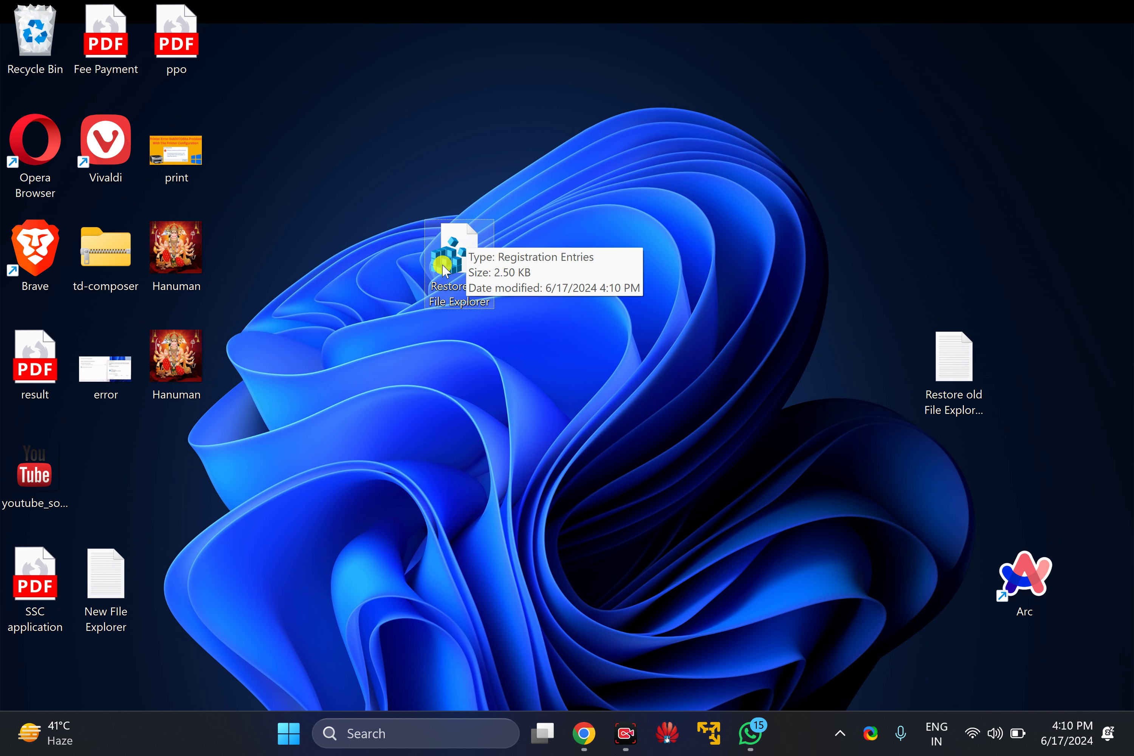
right_click(450, 259)
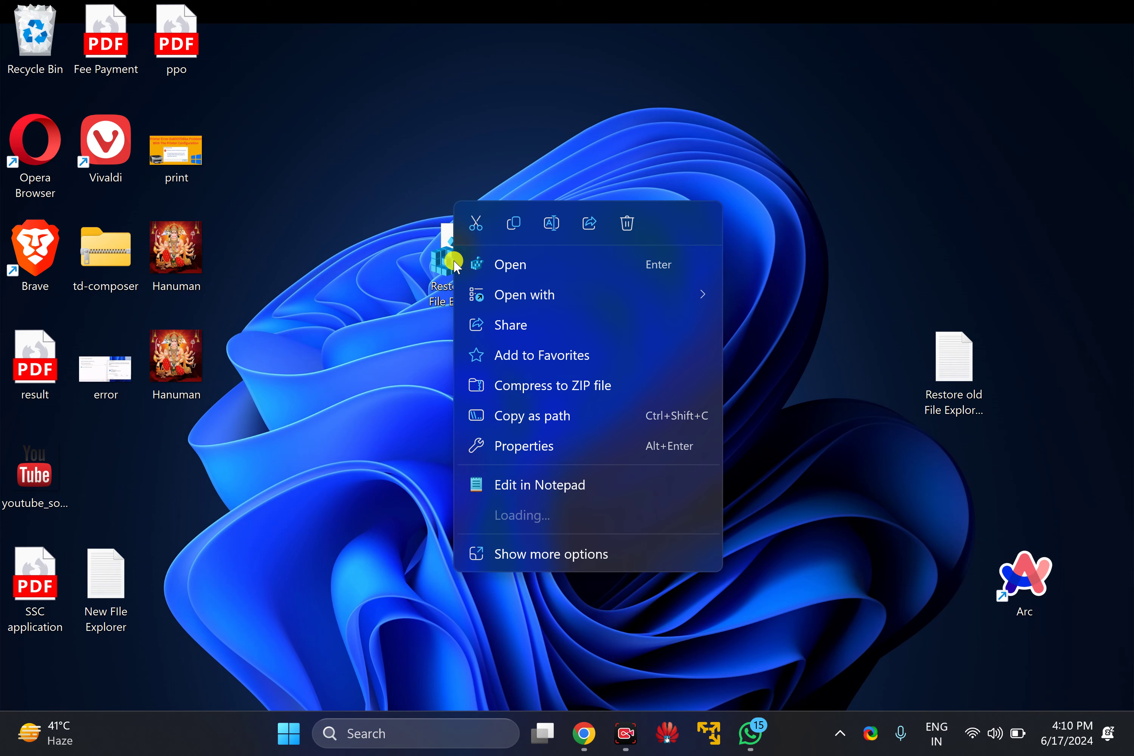
left_click(579, 557)
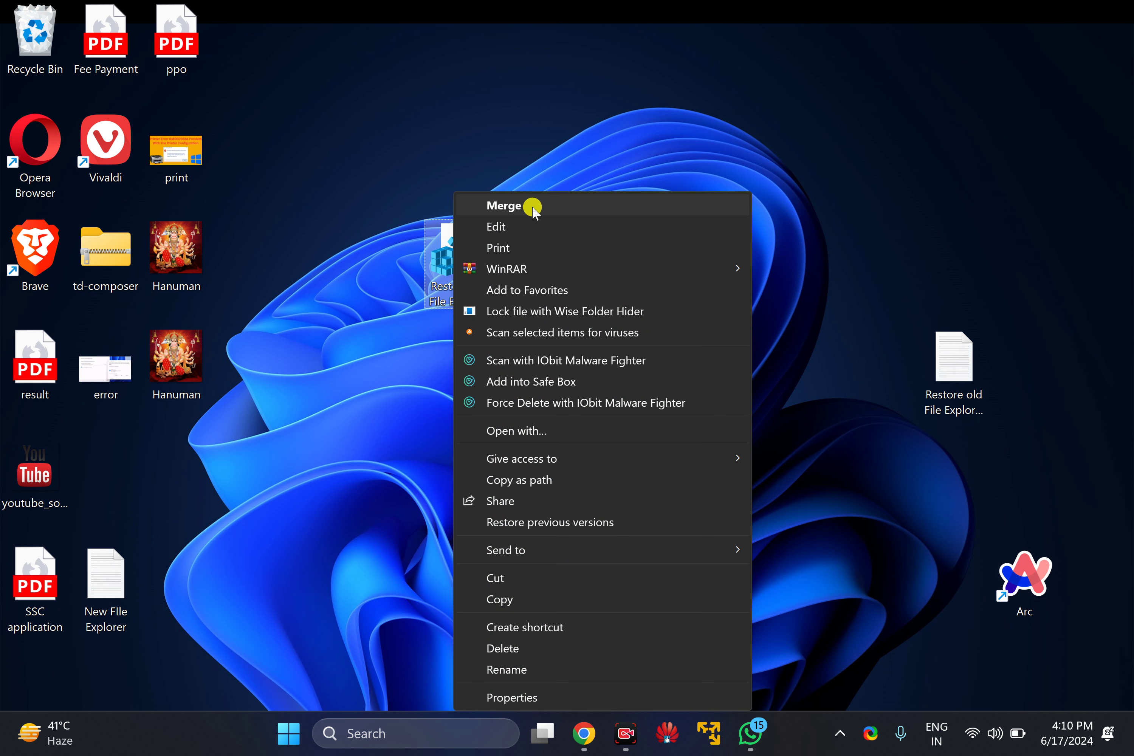
left_click(534, 210)
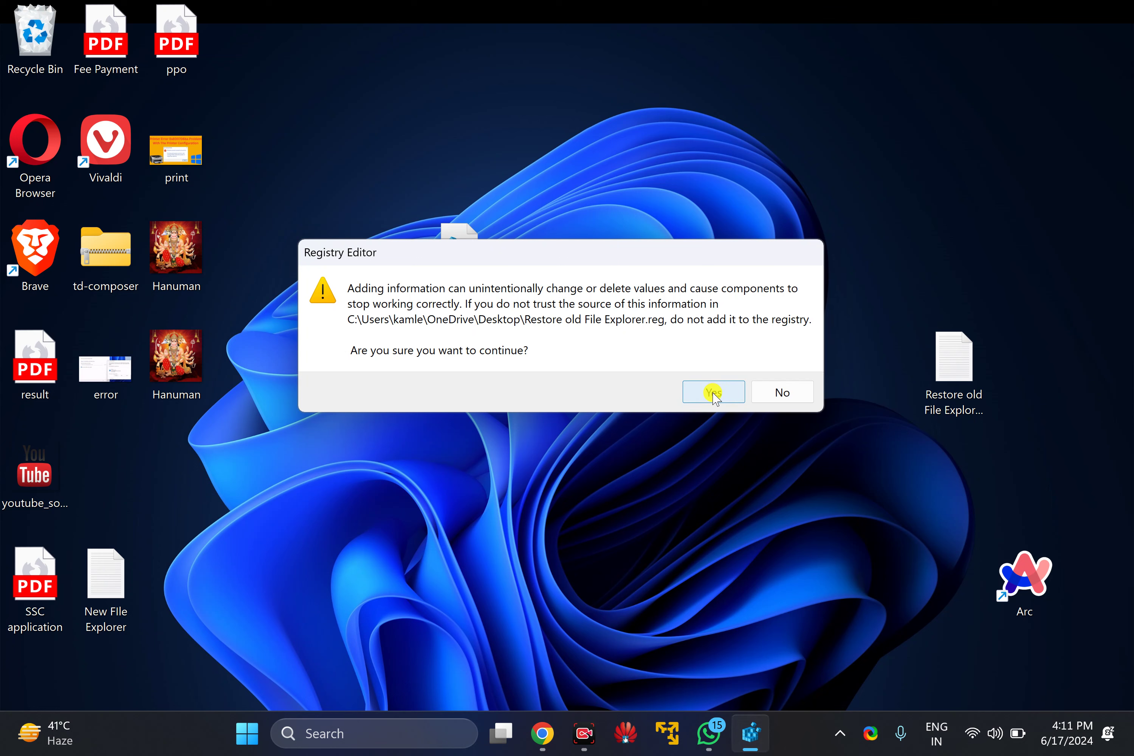
left_click(713, 392)
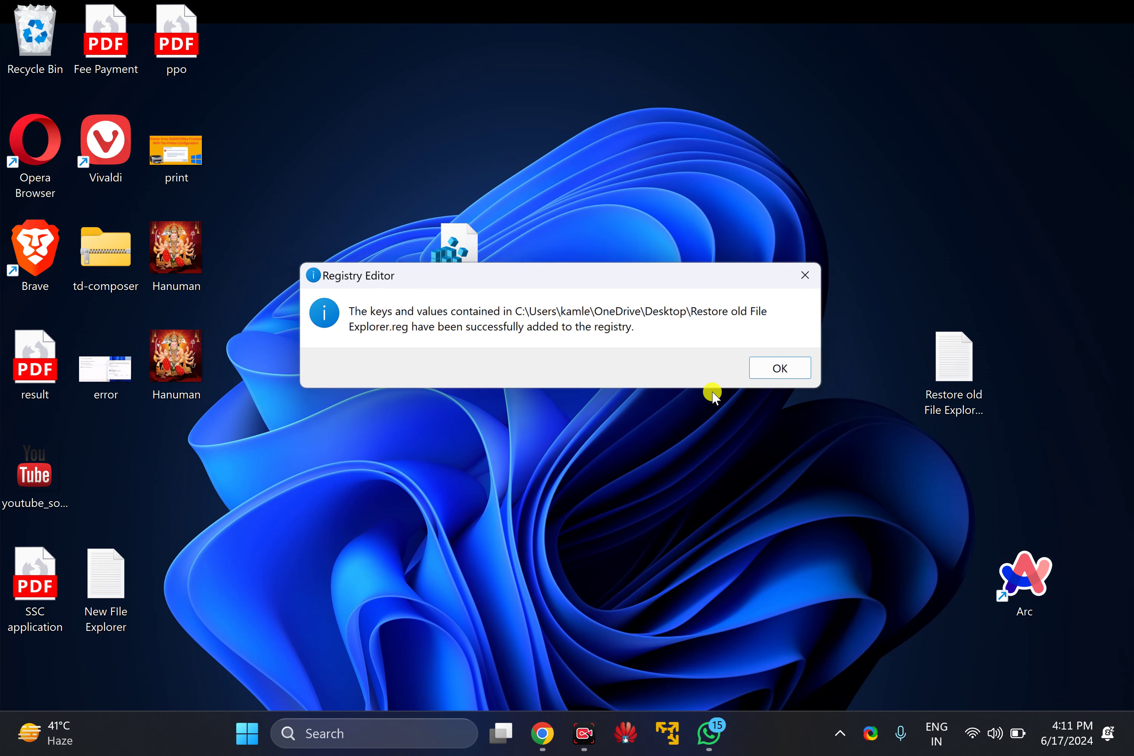
left_click(797, 369)
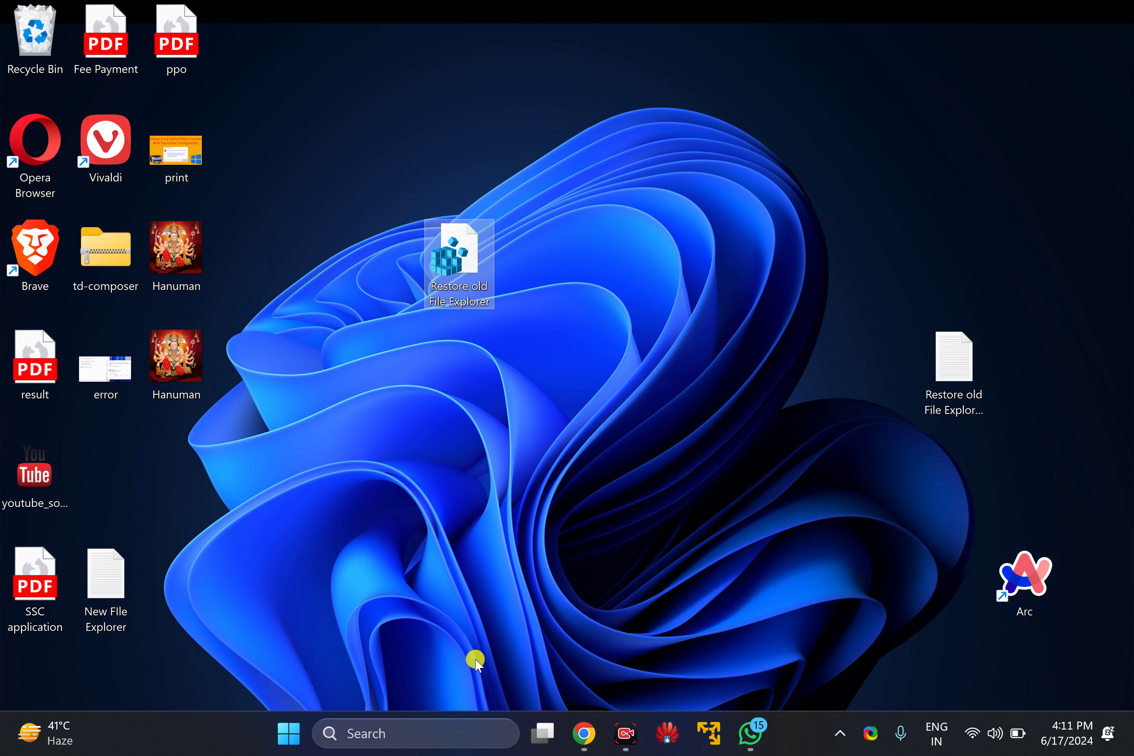
- Open Task Manager, maximize its window and show the list of running processes
right_click(218, 742)
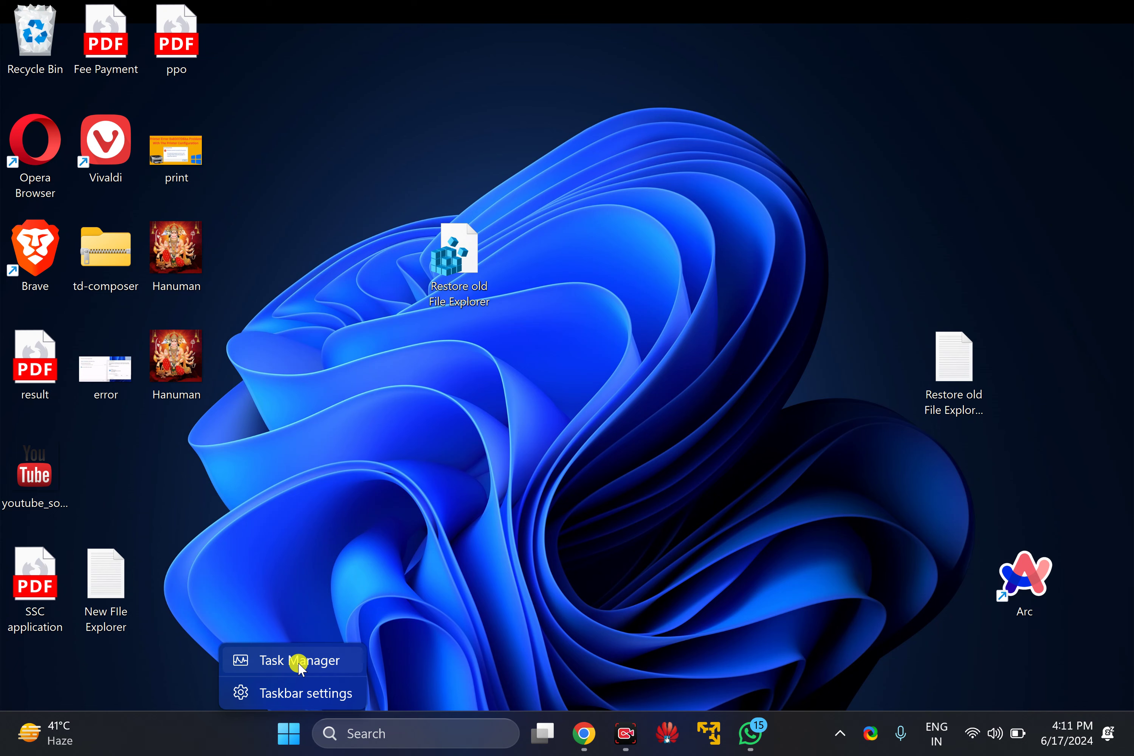
left_click(297, 662)
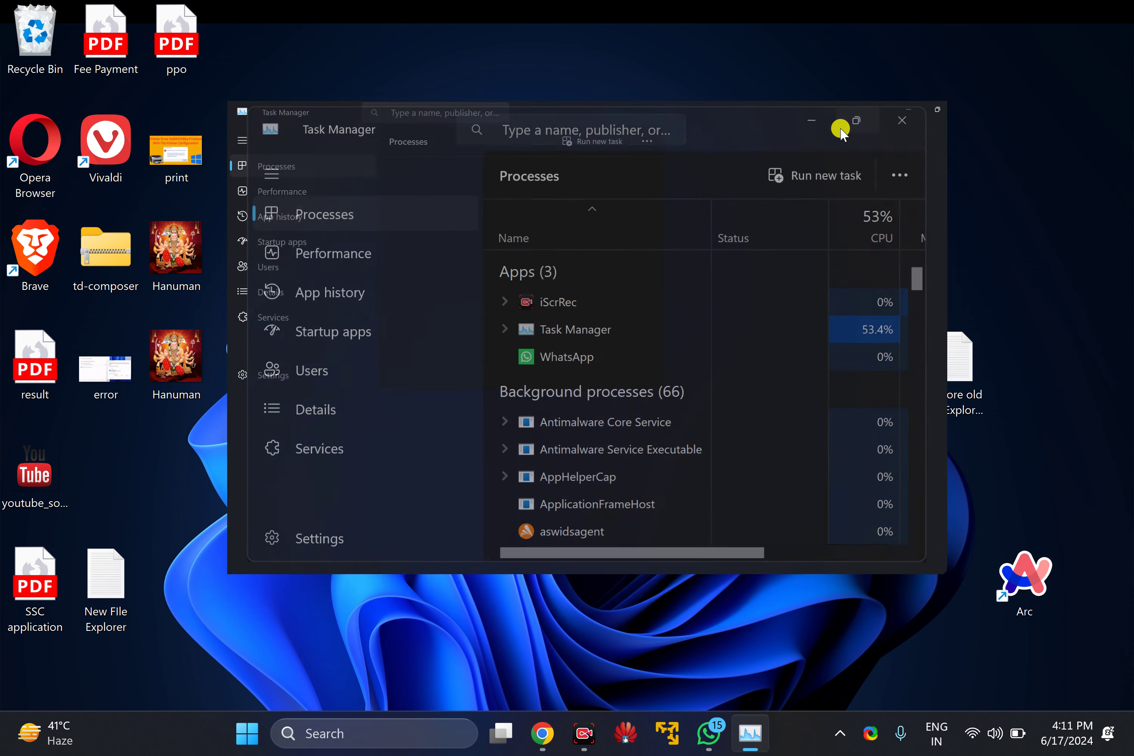
left_click(847, 125)
left_click(80, 100)
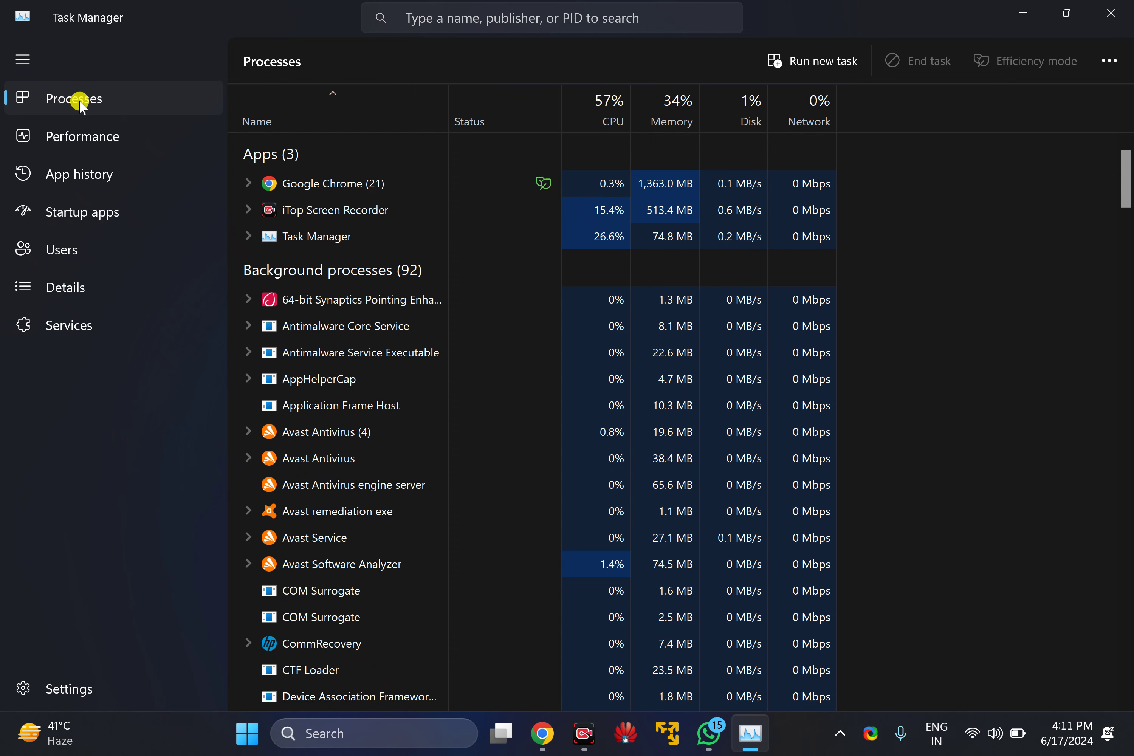
- Restart the Windows Explorer process and close Task Manager
left_click_drag(1124, 168, 1127, 671)
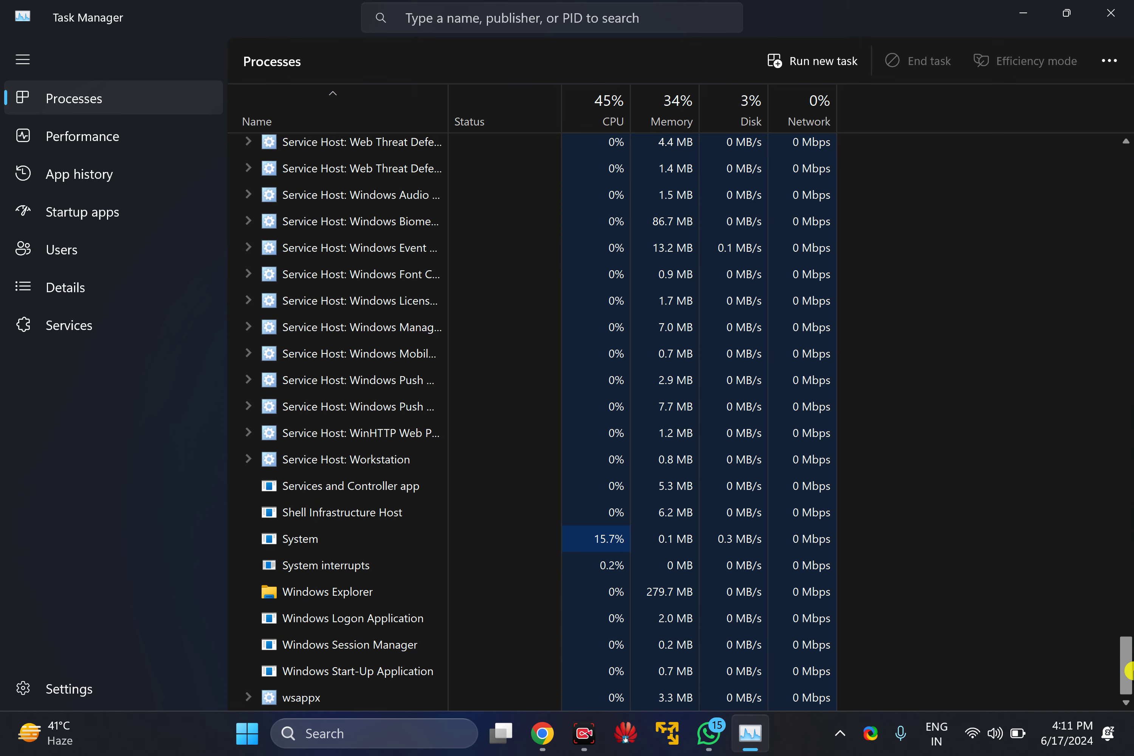
left_click(341, 598)
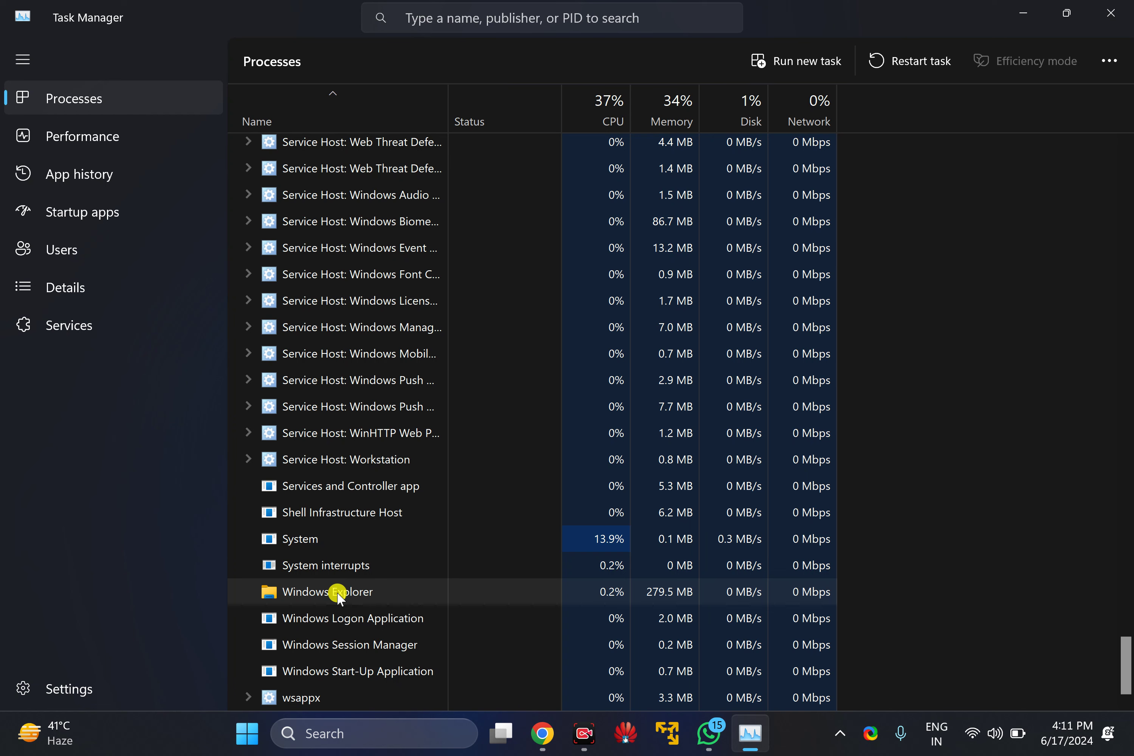
right_click(339, 596)
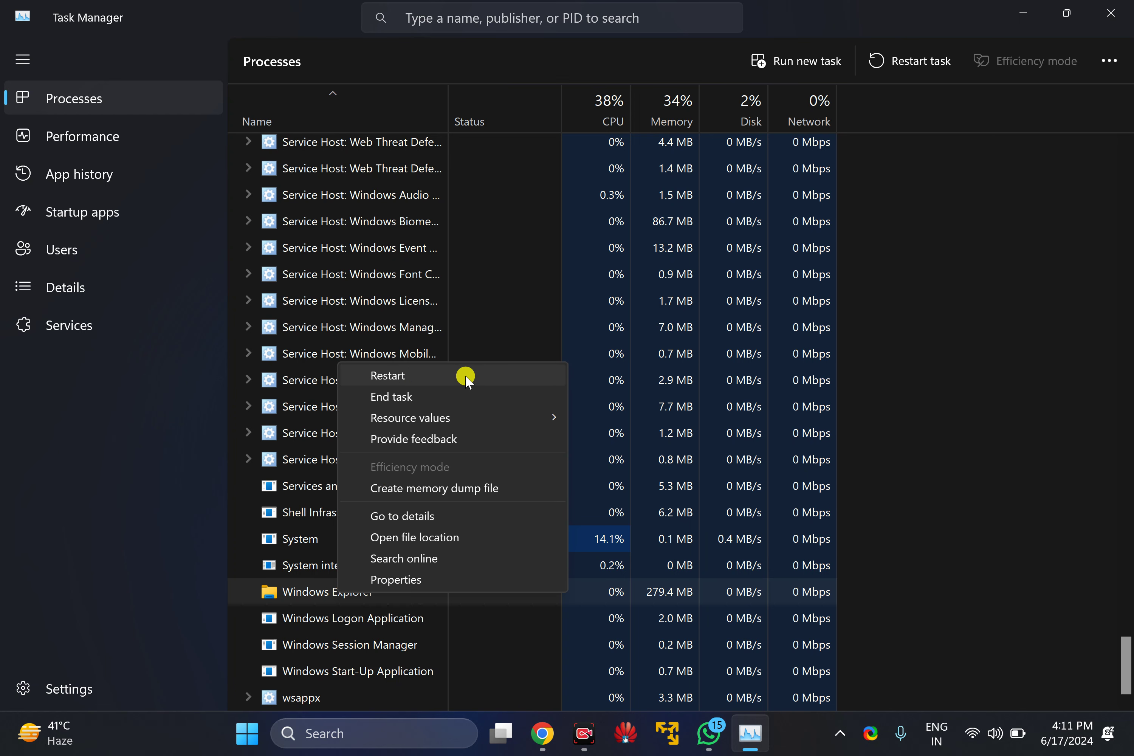
left_click(414, 377)
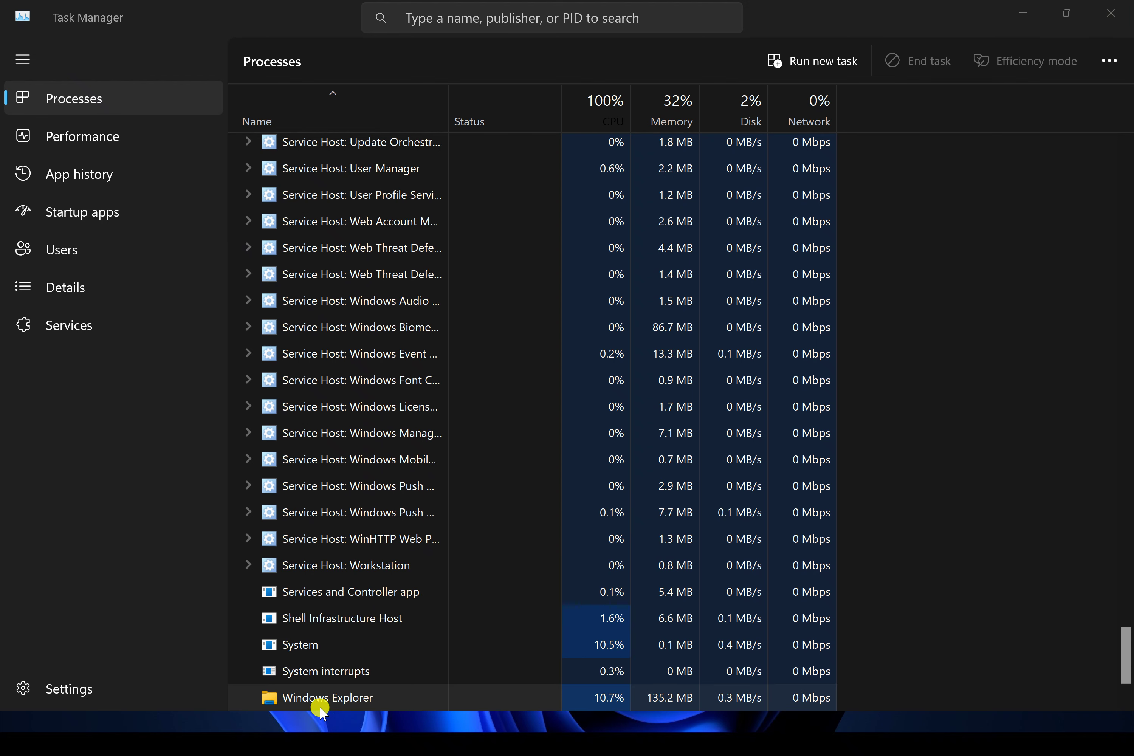
left_click(1110, 13)
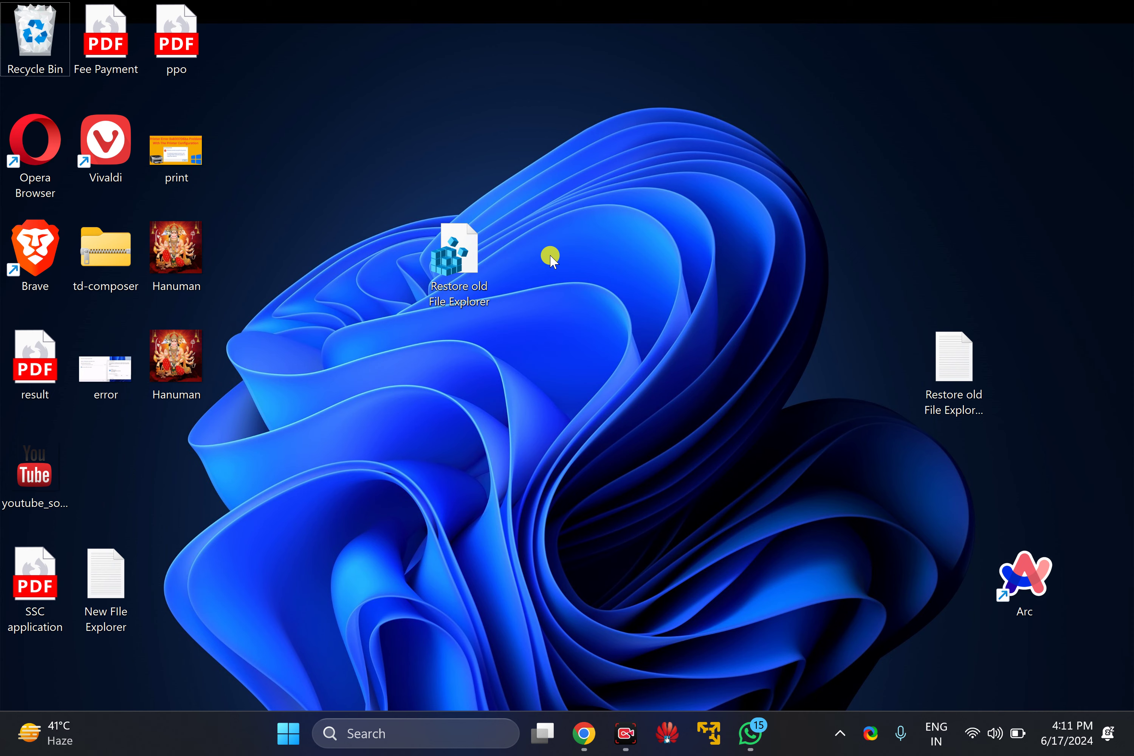
- Open File Explorer, check its ribbon interface in Home and This PC, and close the window
key("super+e")
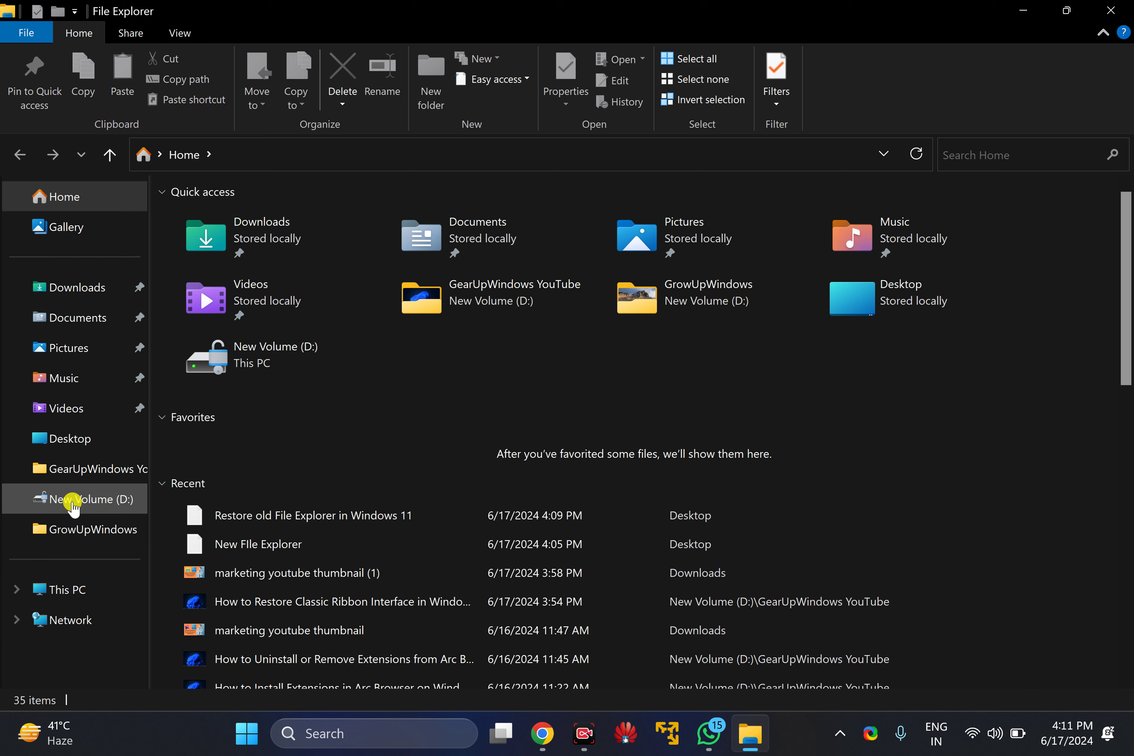
left_click(66, 596)
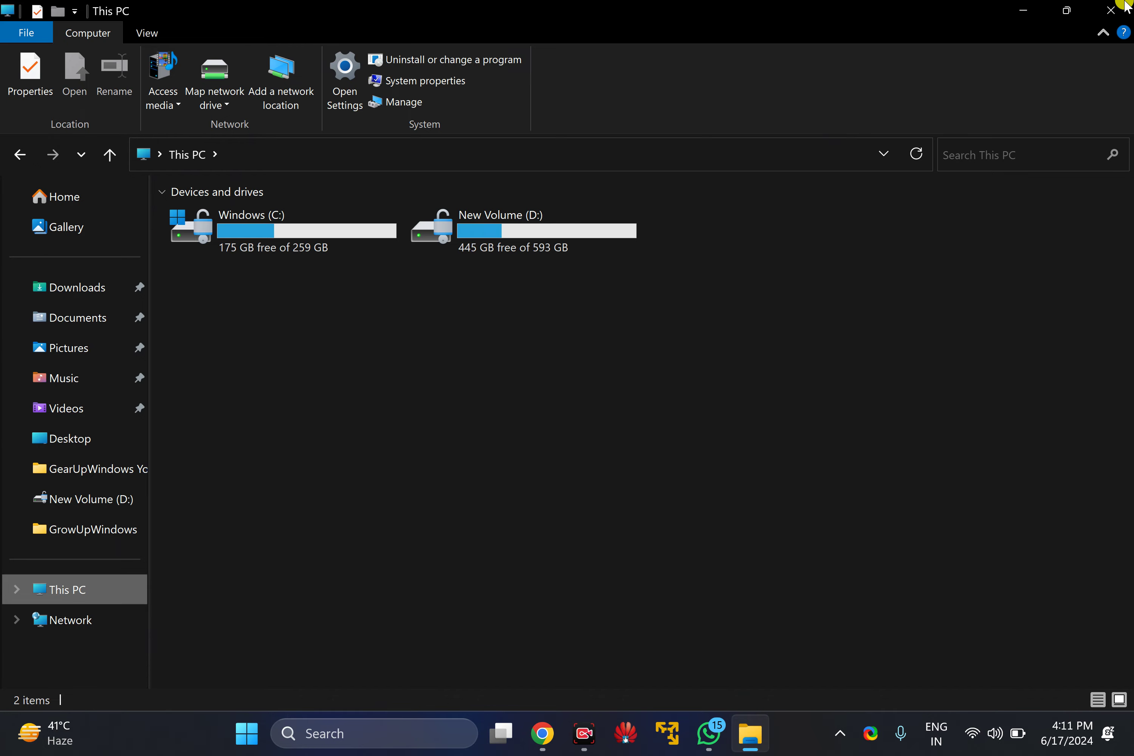
left_click(1110, 10)
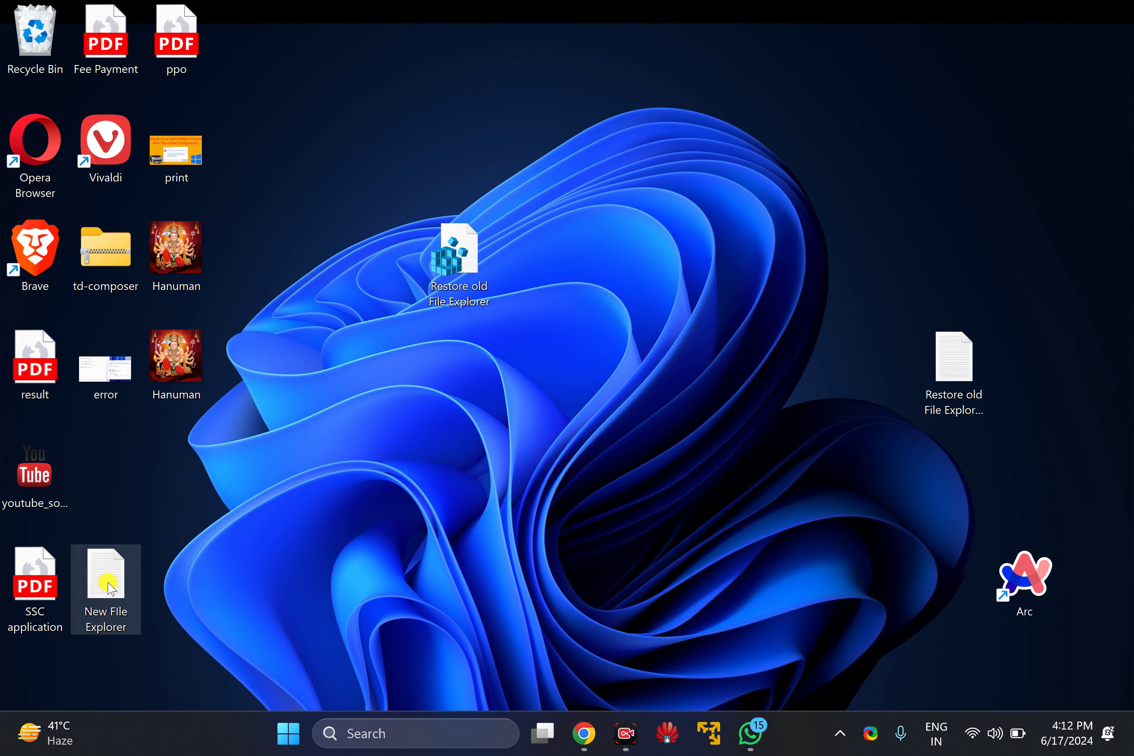
- Open the New FIle Explorer text file on the desktop, copy its whole registry script and close the file
double_click(121, 579)
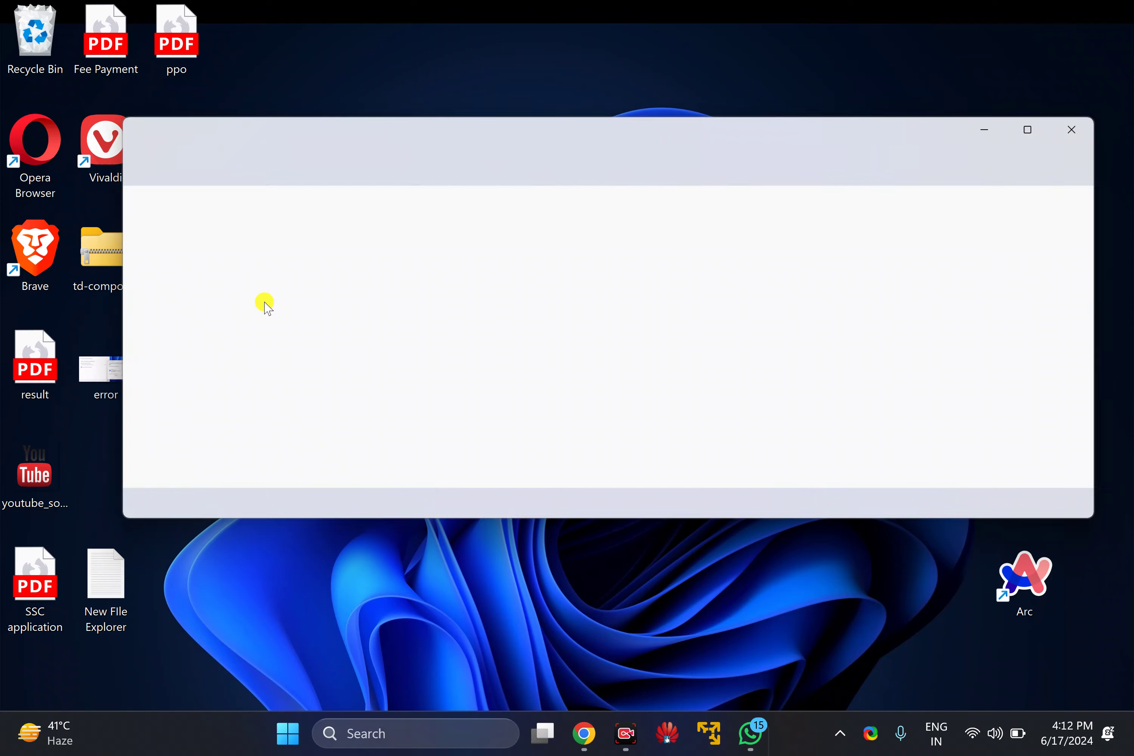
left_click(1074, 131)
left_click(265, 326)
left_click_drag(772, 272, 86, 215)
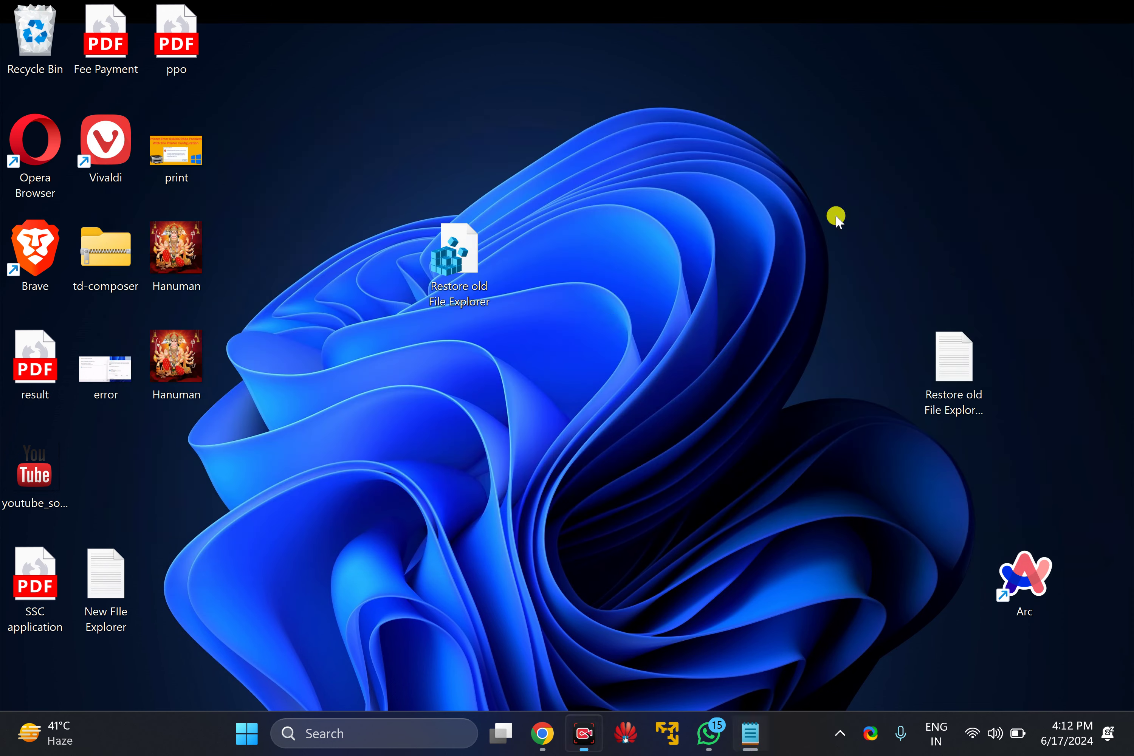
left_click(1073, 129)
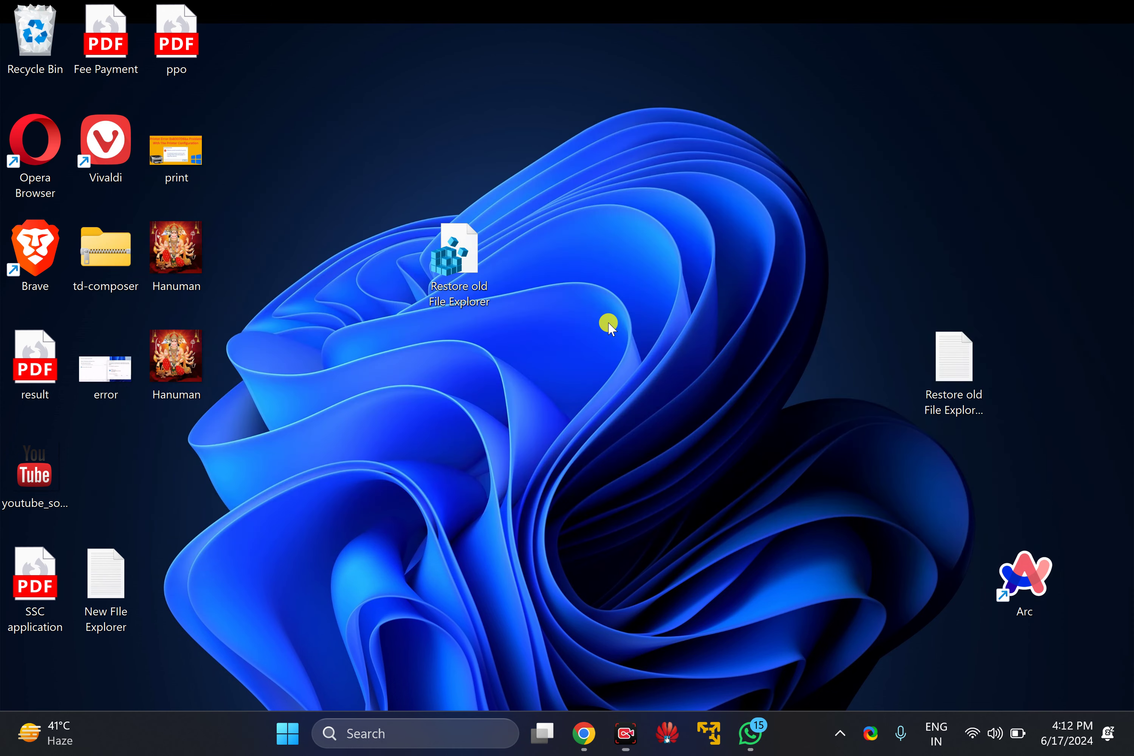
- Launch Notepad and paste the copied registry script into a new tab, leaving only that tab open
key("super+r")
key("Return")
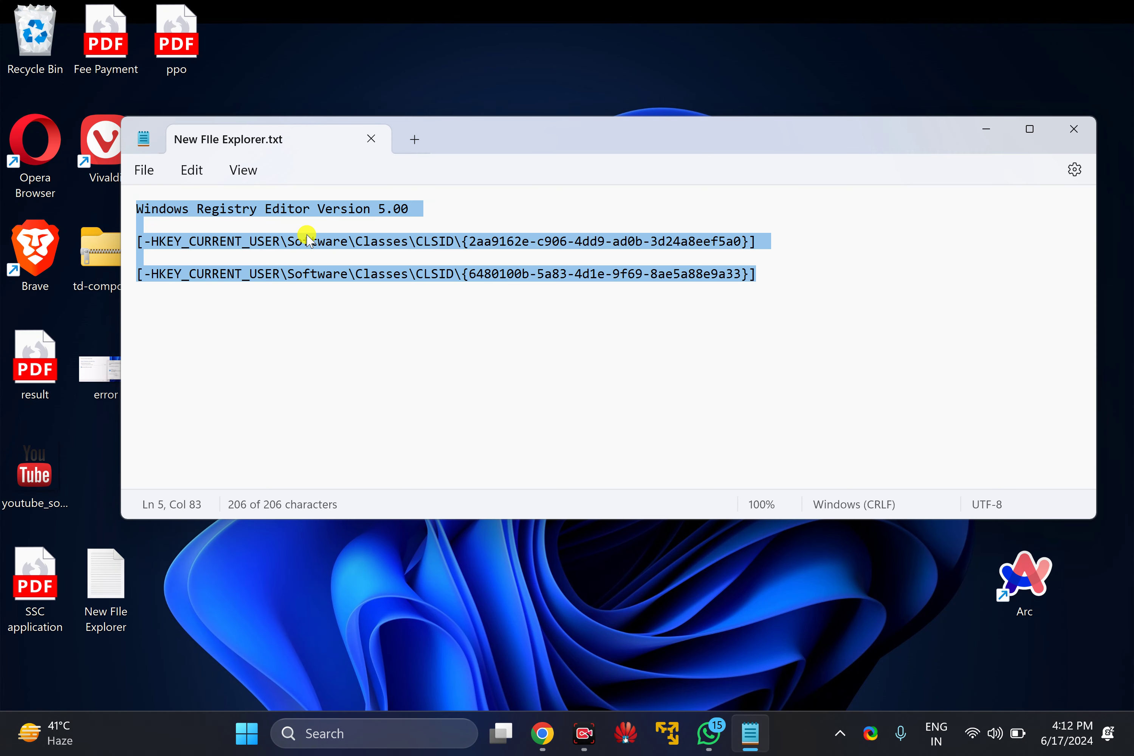
key("ctrl+v")
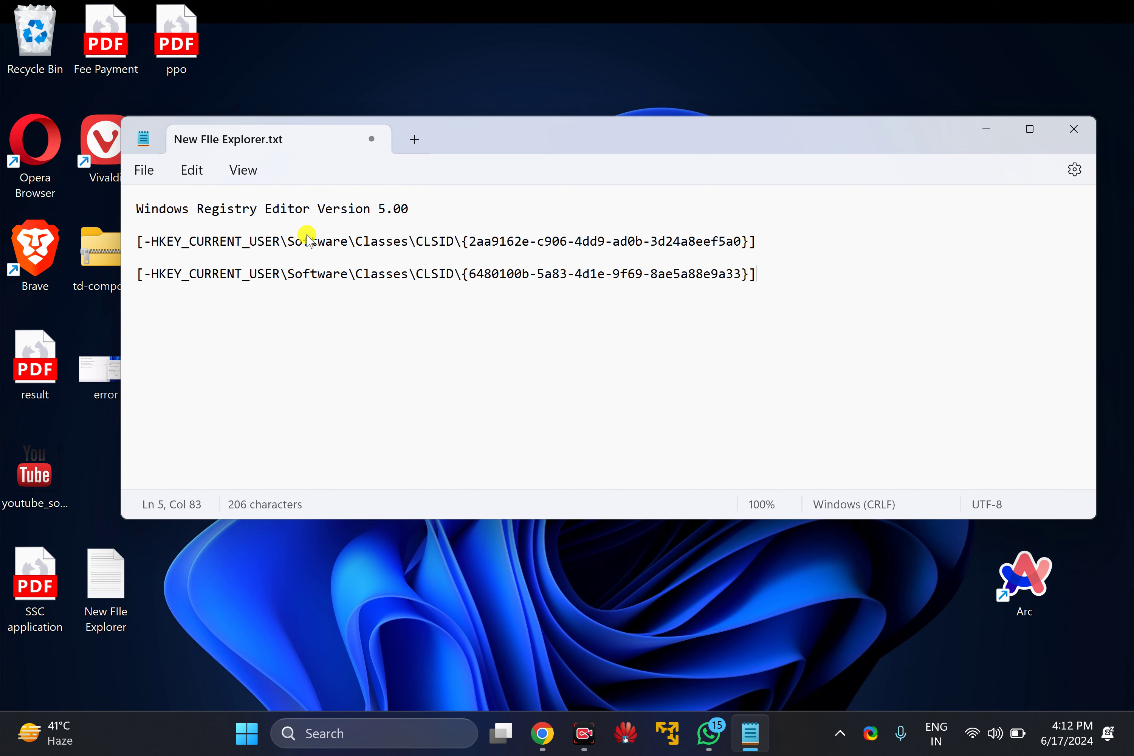
left_click(416, 141)
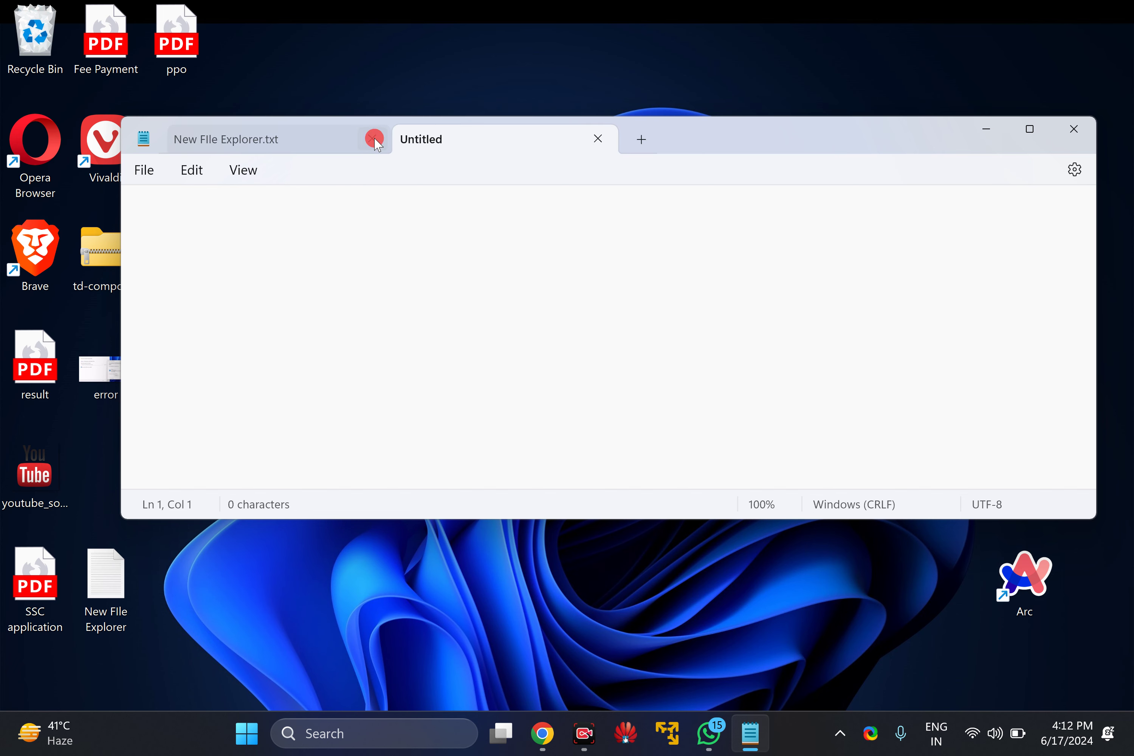
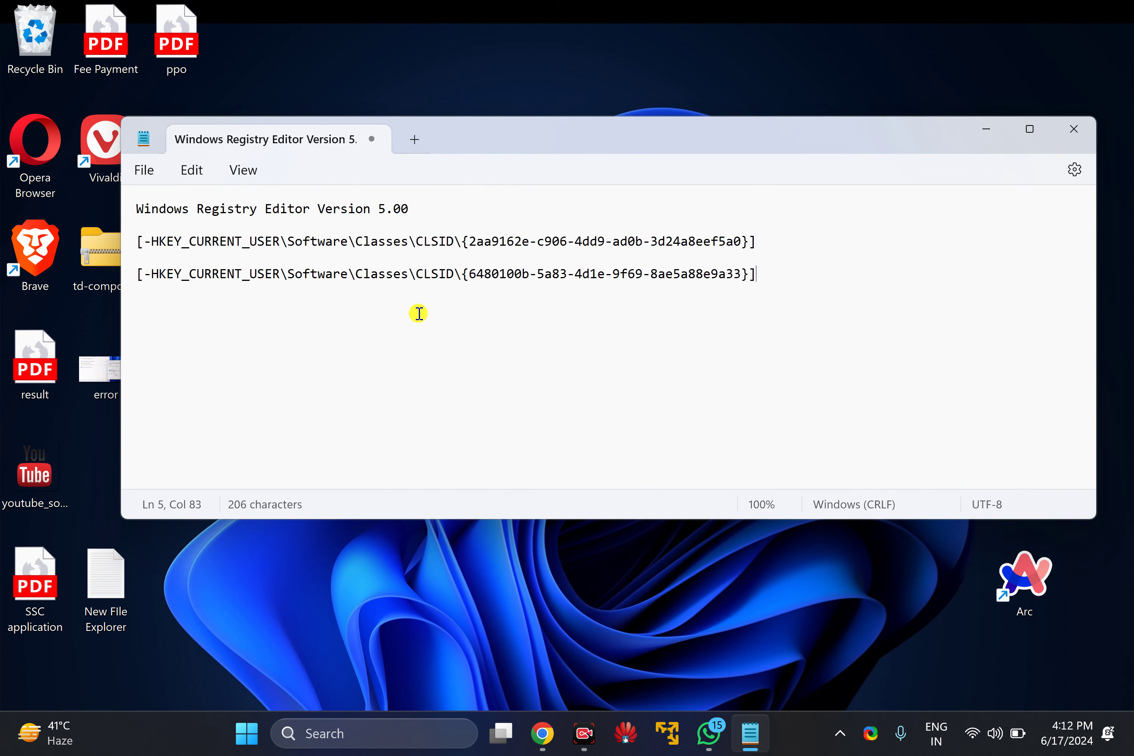
- Begin saving the pasted script as a new file and choose the Desktop folder as its location
left_click(154, 176)
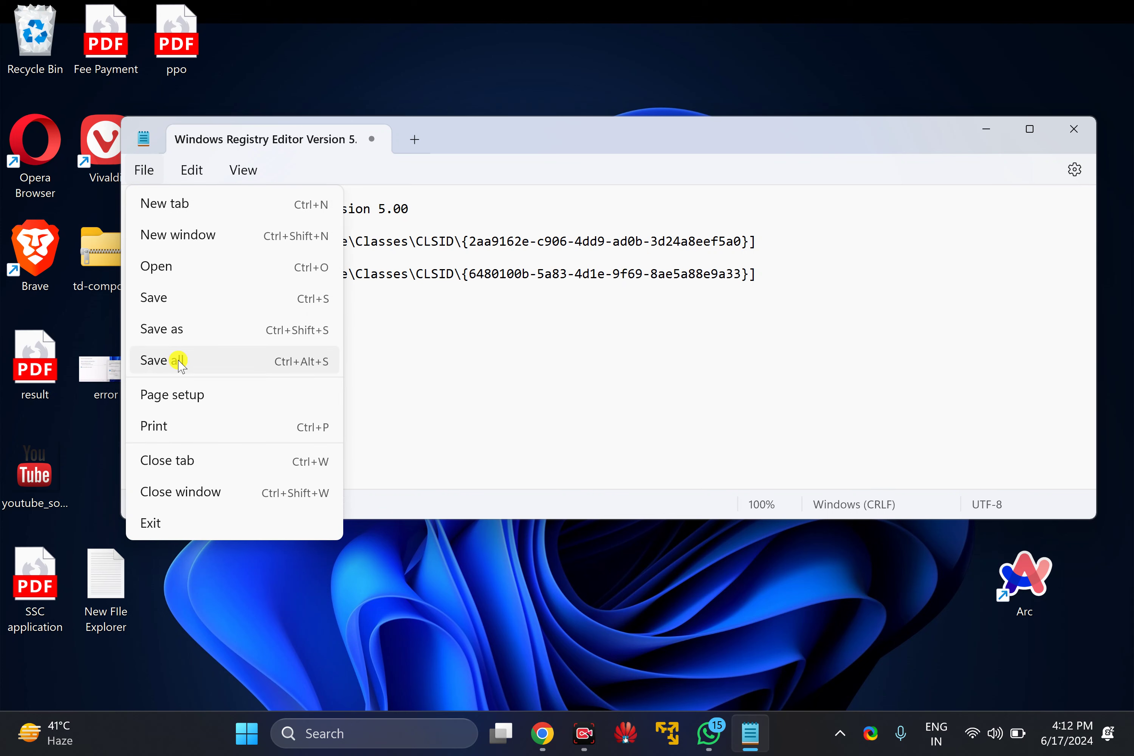
left_click(193, 337)
left_click_drag(426, 168, 421, 128)
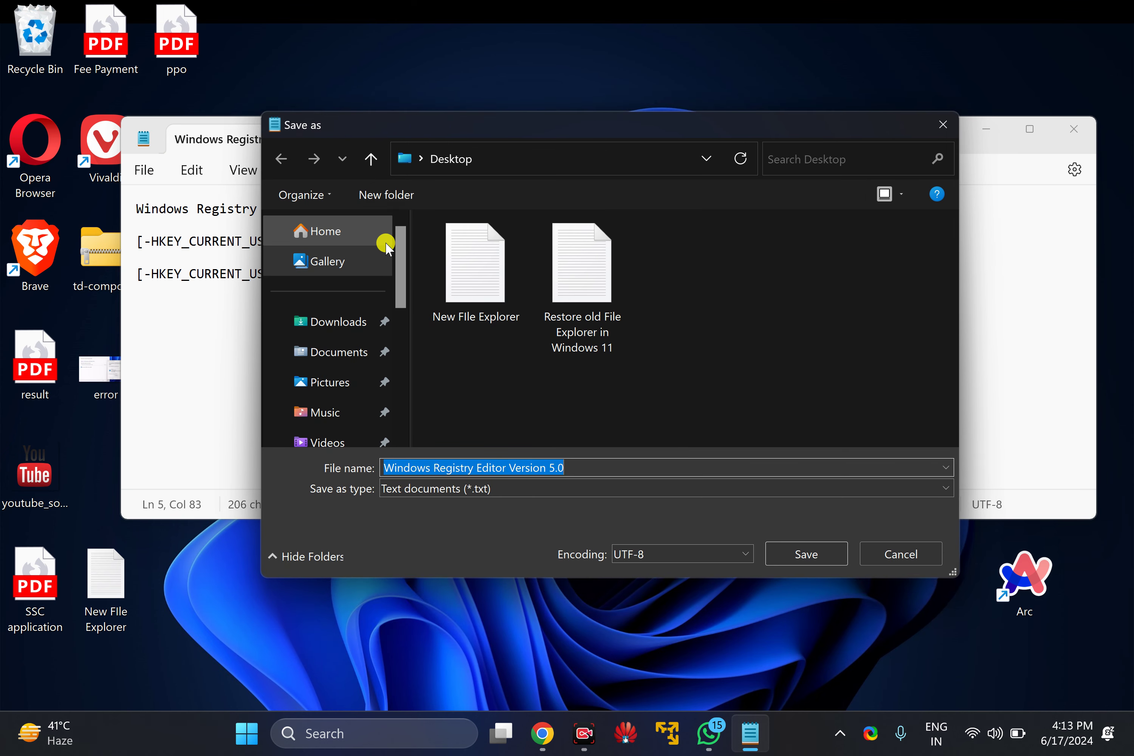
left_click_drag(401, 270, 401, 309)
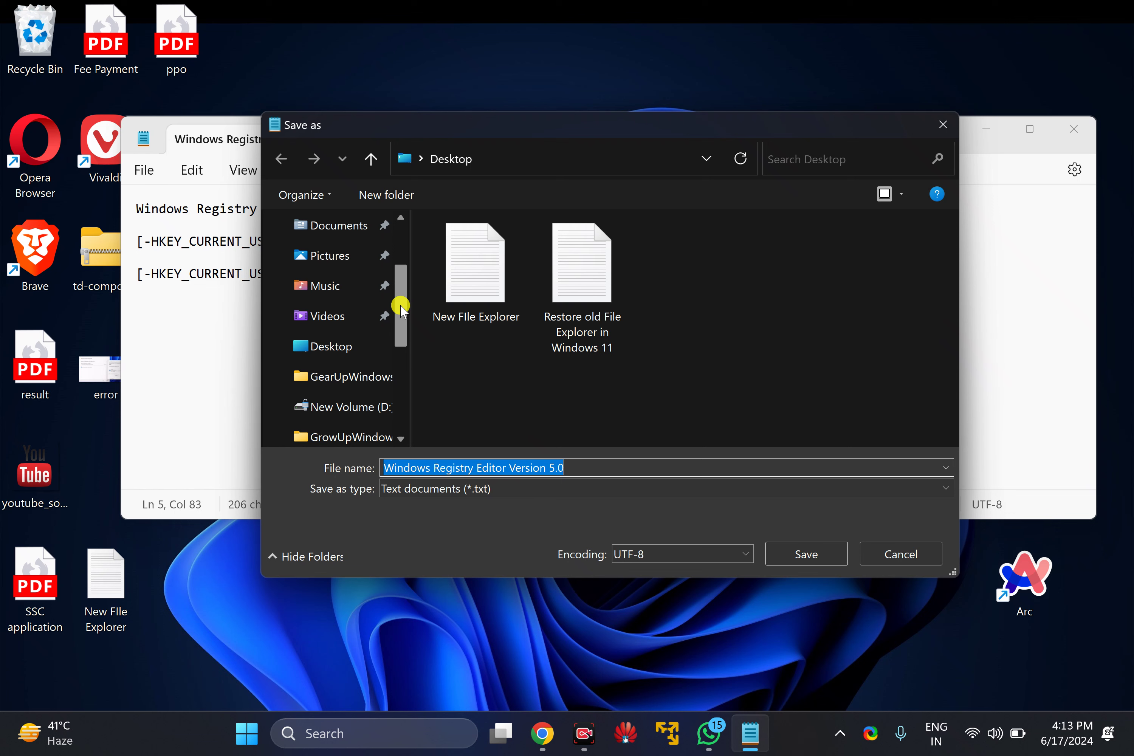
left_click(339, 349)
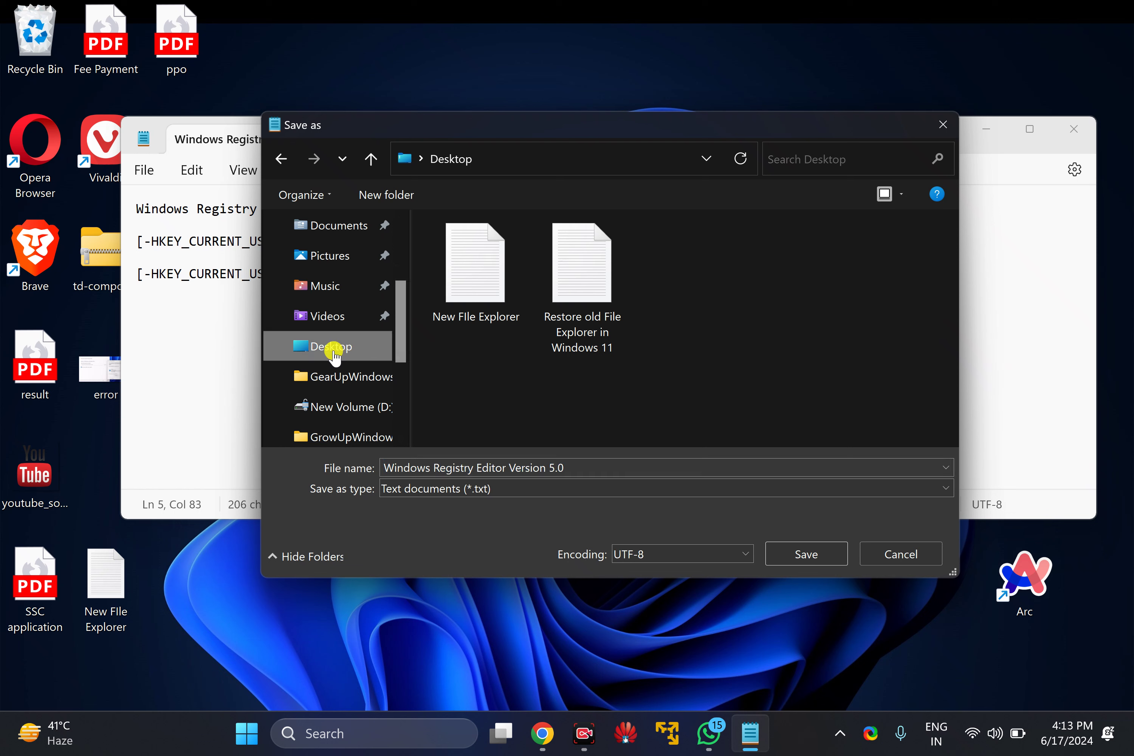
- Enter "New FIle Explorer" as the name of the file being saved
left_click(428, 467)
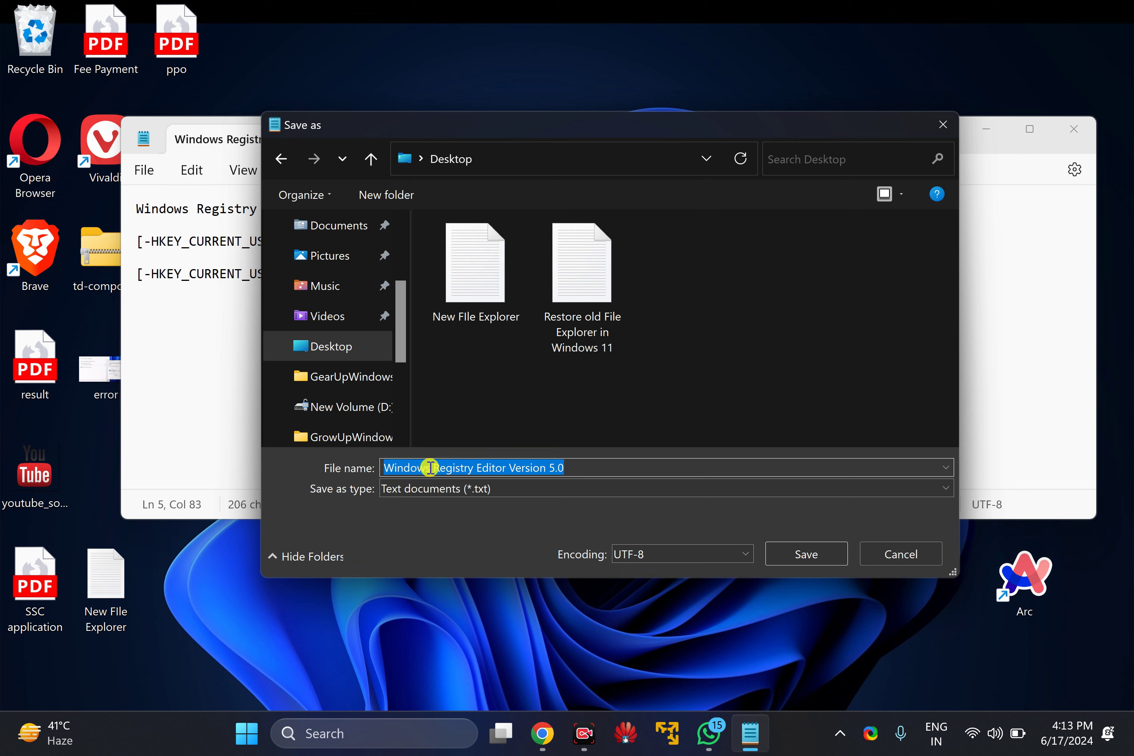
type("Ne")
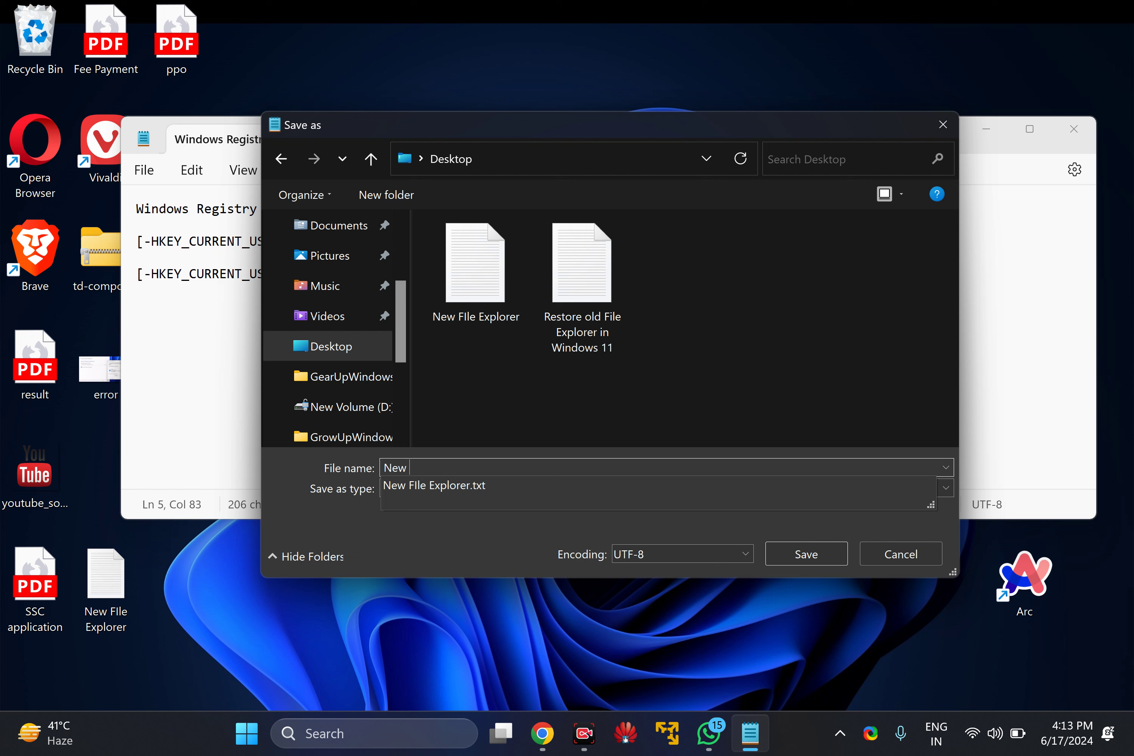
type("w")
key("Down")
left_click(420, 501)
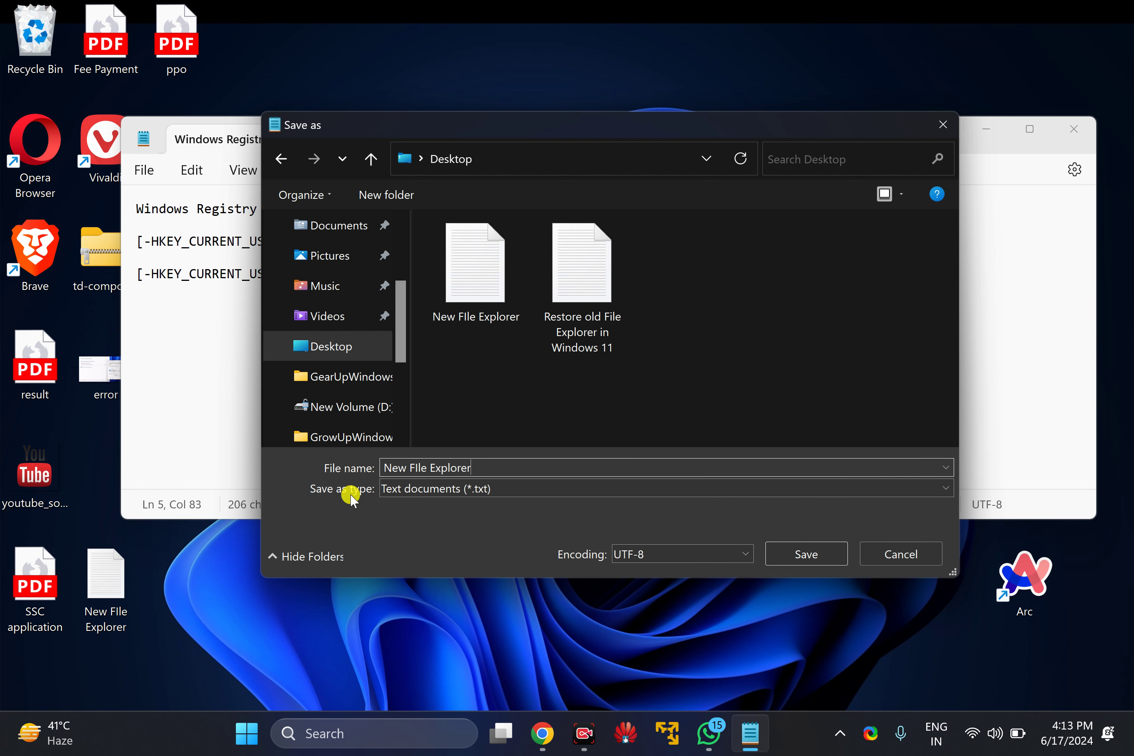
- Save the file as New FIle Explorer.reg with the save type All files and close Notepad
left_click(430, 487)
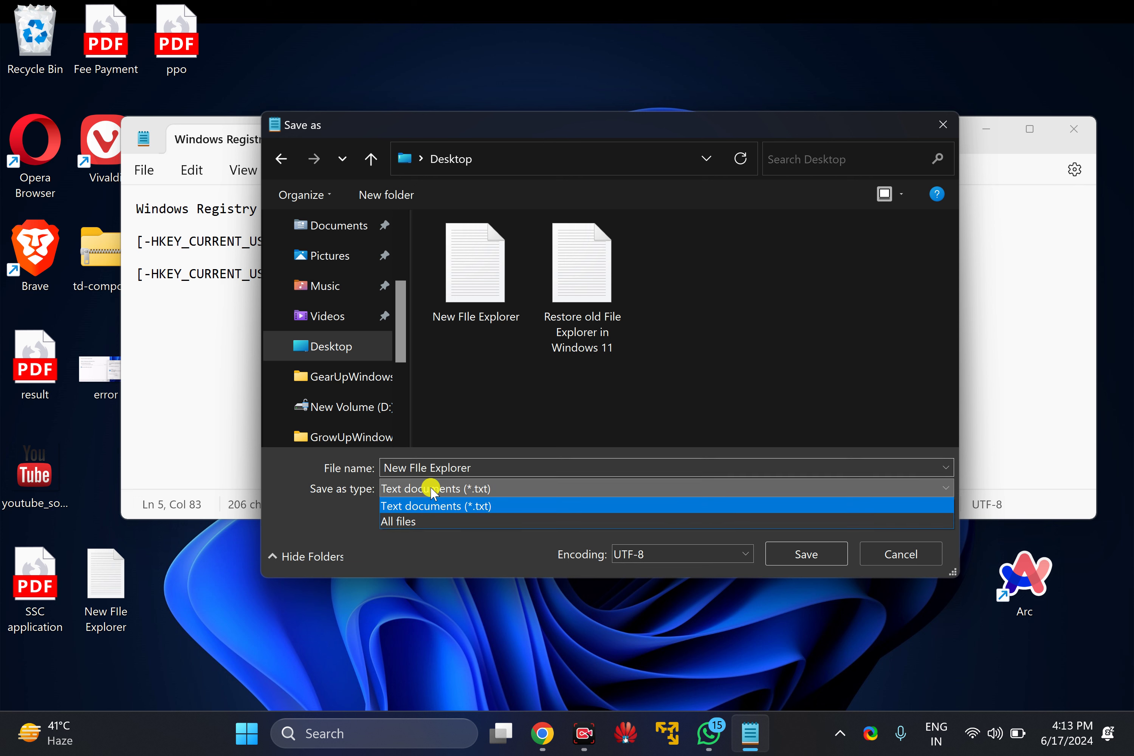
left_click(416, 523)
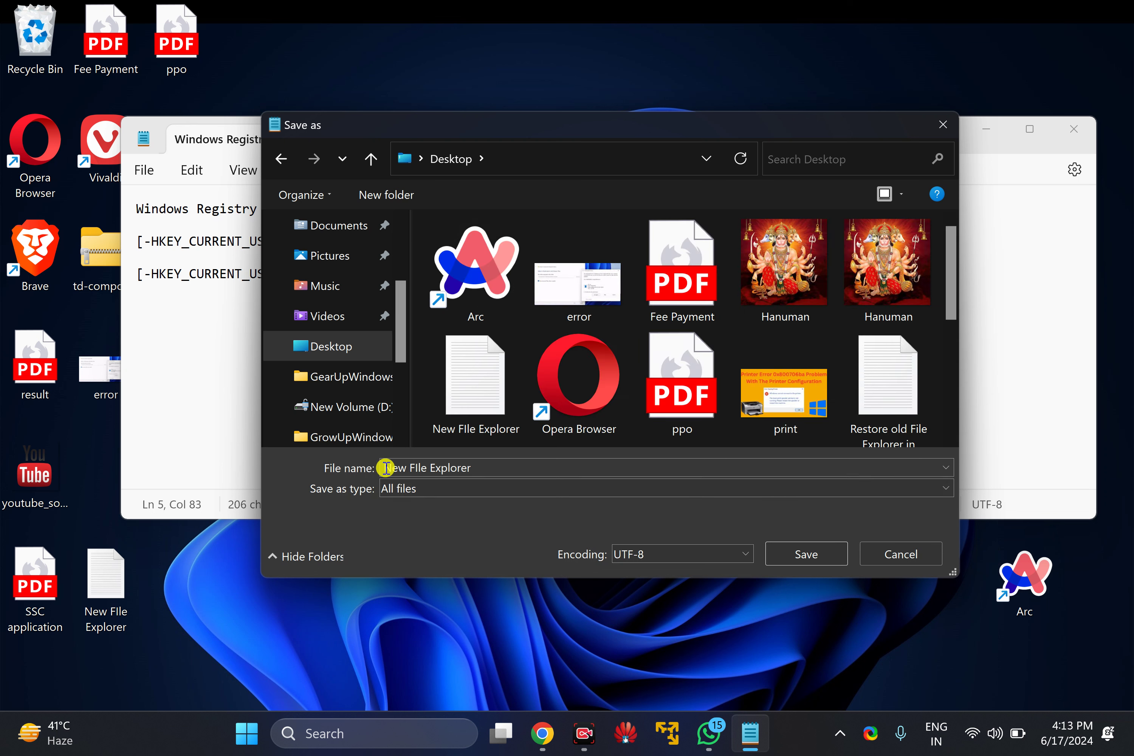
left_click(483, 470)
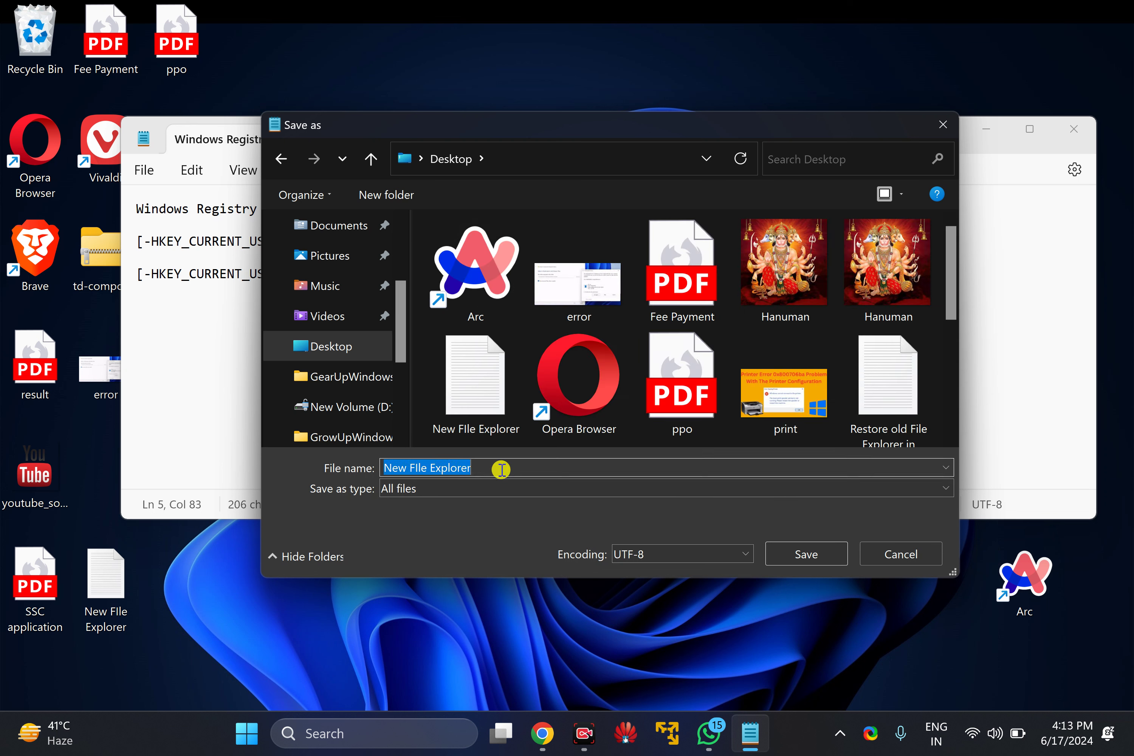
left_click(522, 466)
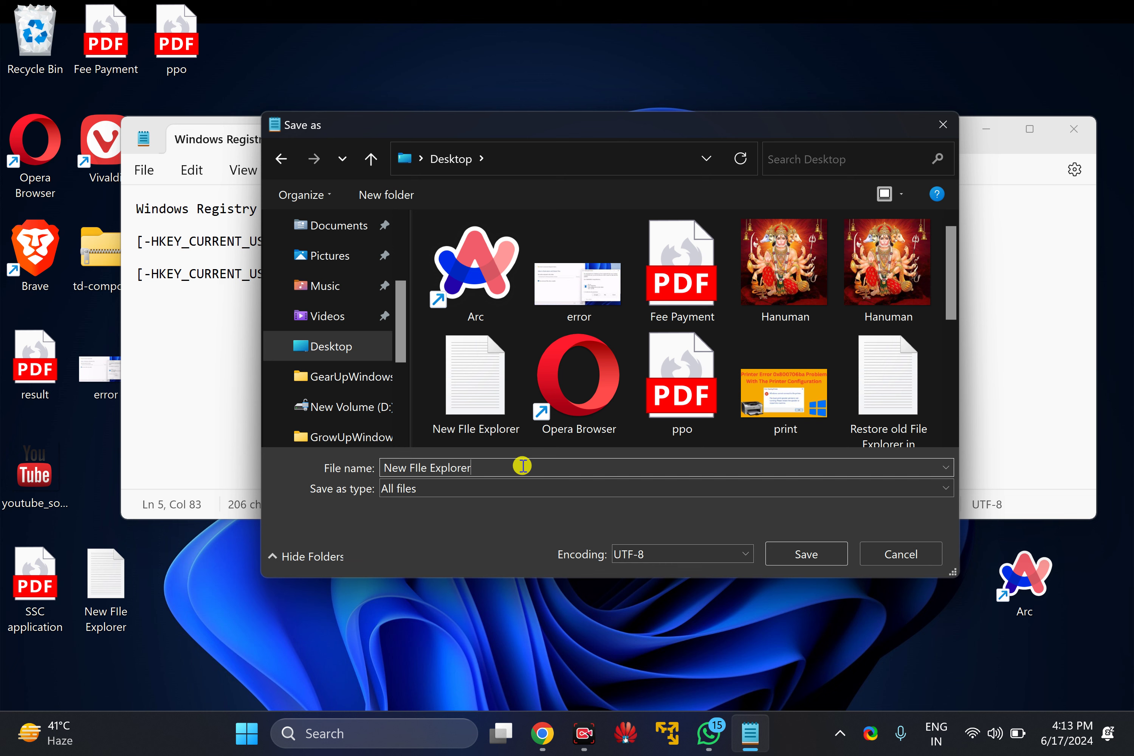
type(".reg")
left_click(809, 560)
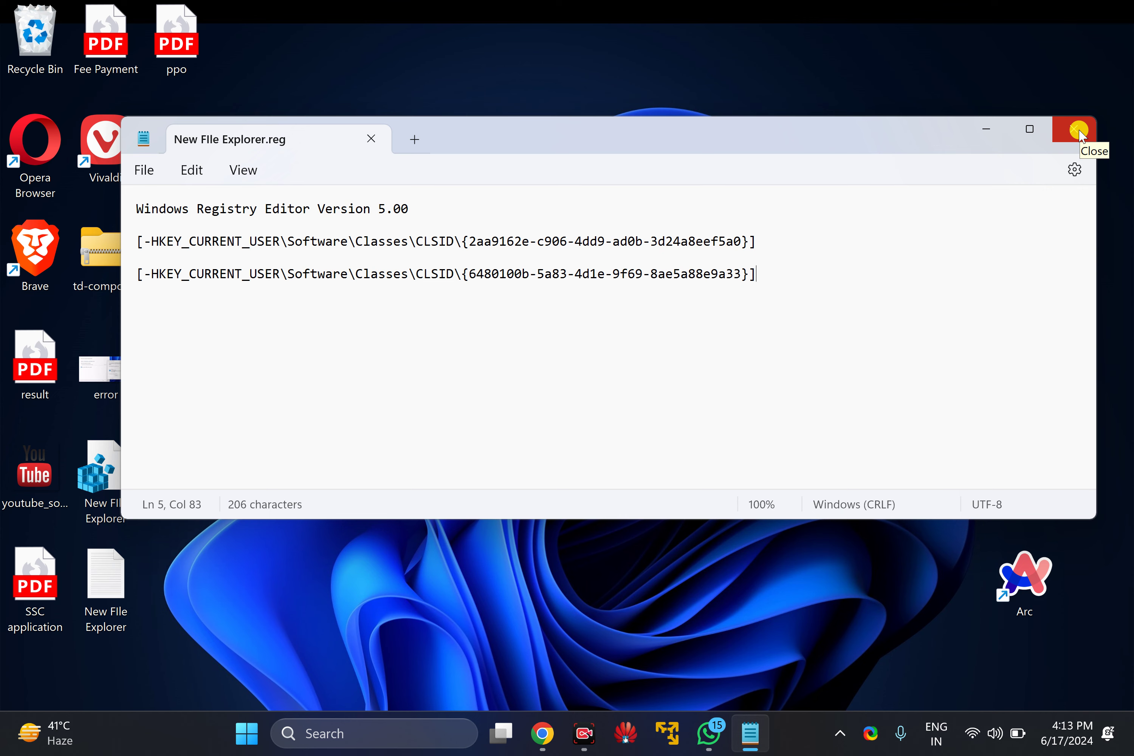
left_click(1080, 135)
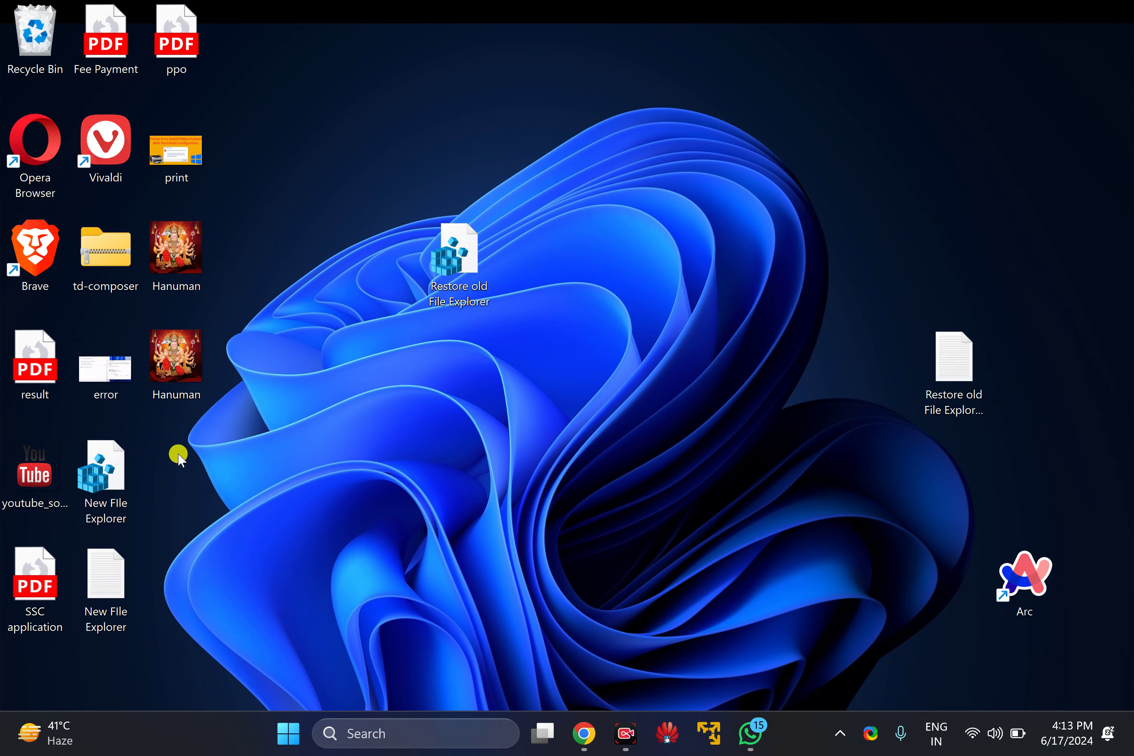
- Move the New FIle Explorer registry file to the desktop's open upper middle area and merge it into the registry
left_click_drag(119, 480, 596, 149)
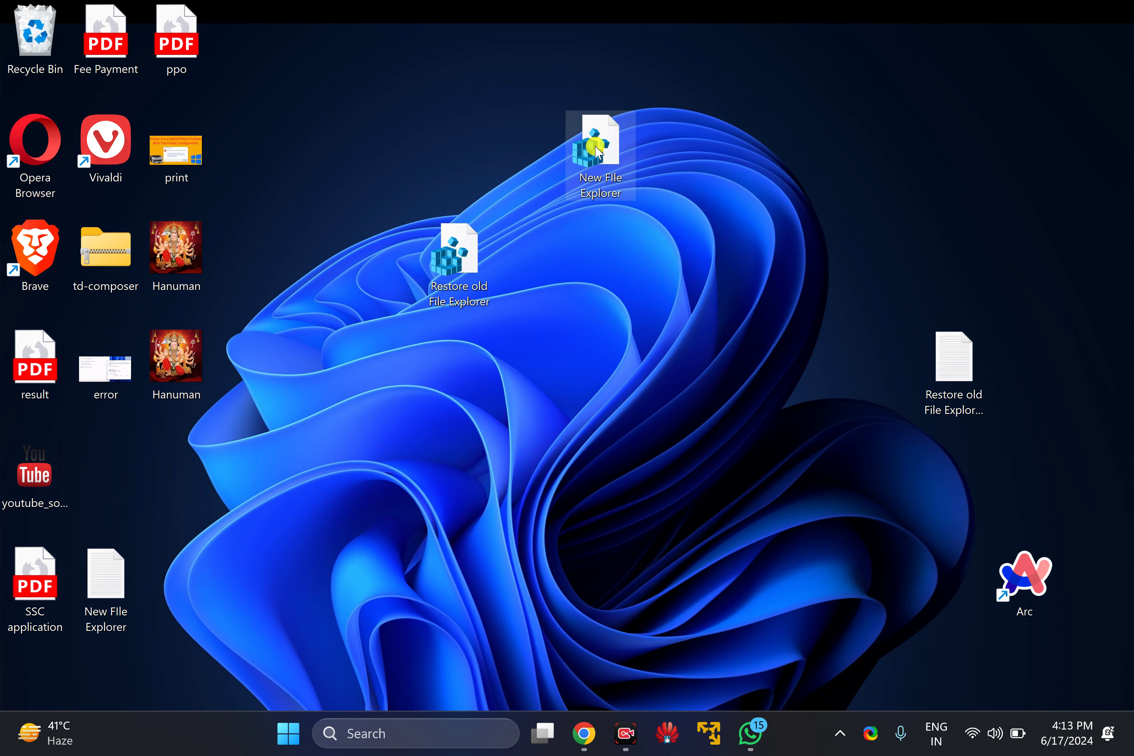
right_click(599, 152)
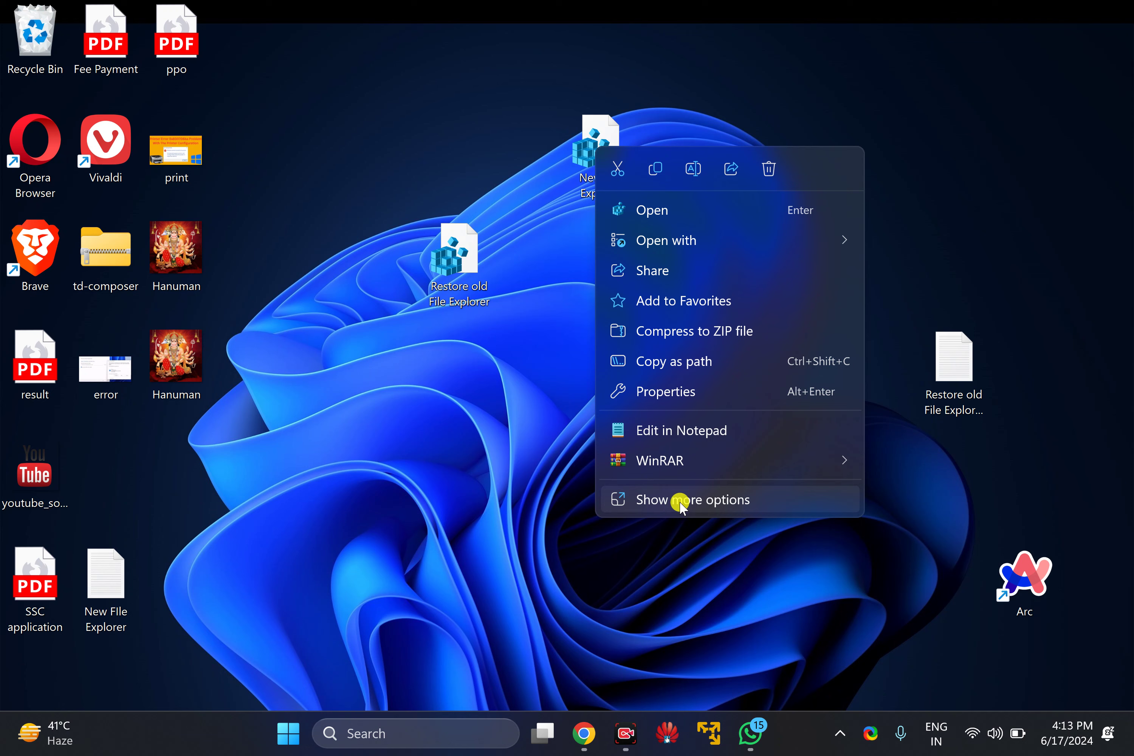
left_click(666, 507)
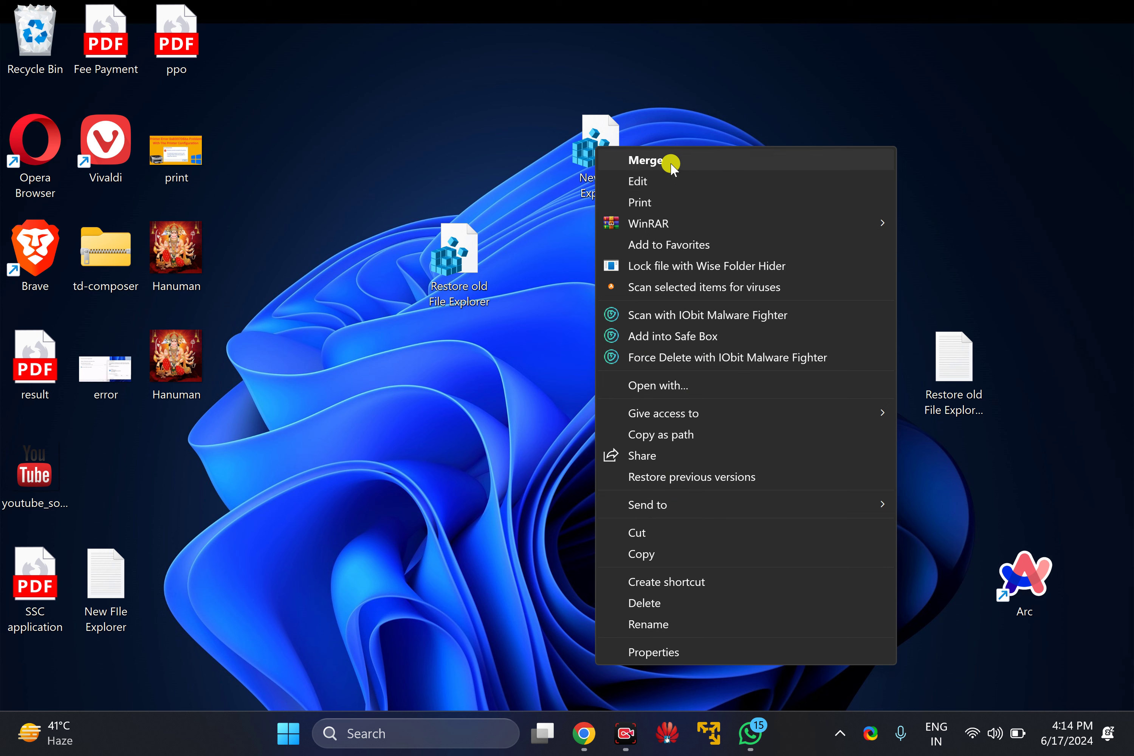
left_click(673, 165)
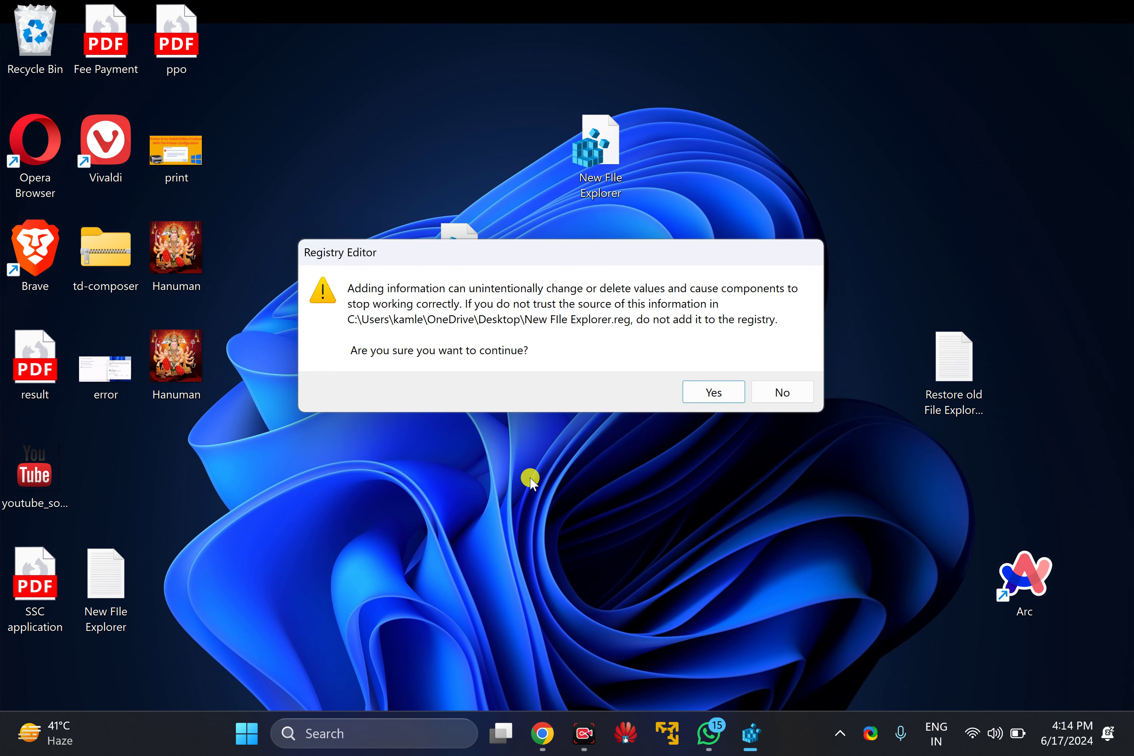
left_click(719, 398)
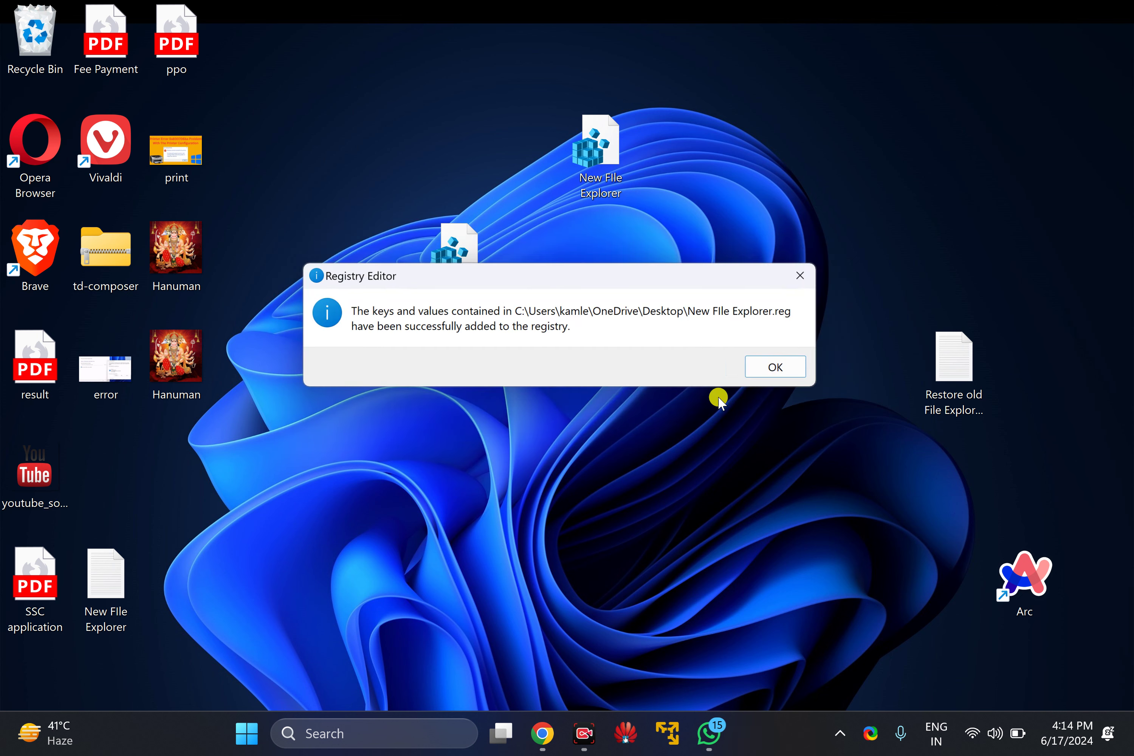
left_click(775, 373)
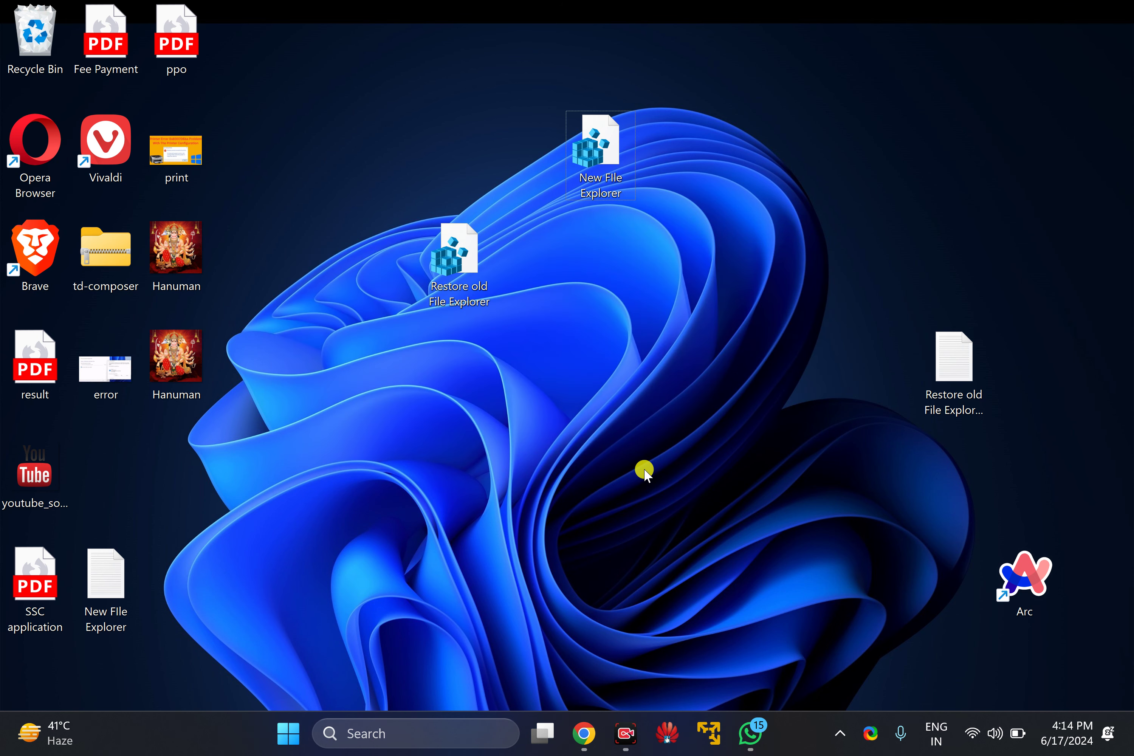
- Open File Explorer to check its interface after the registry merge, and close it again
key("super+e")
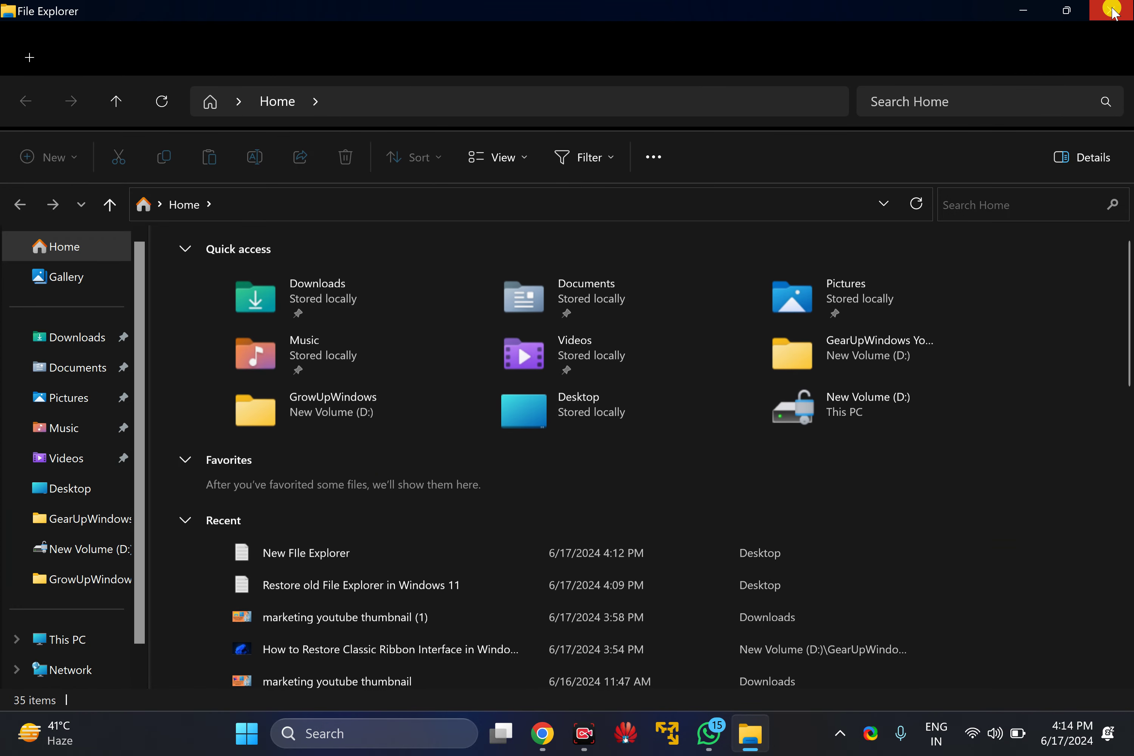
left_click(1112, 11)
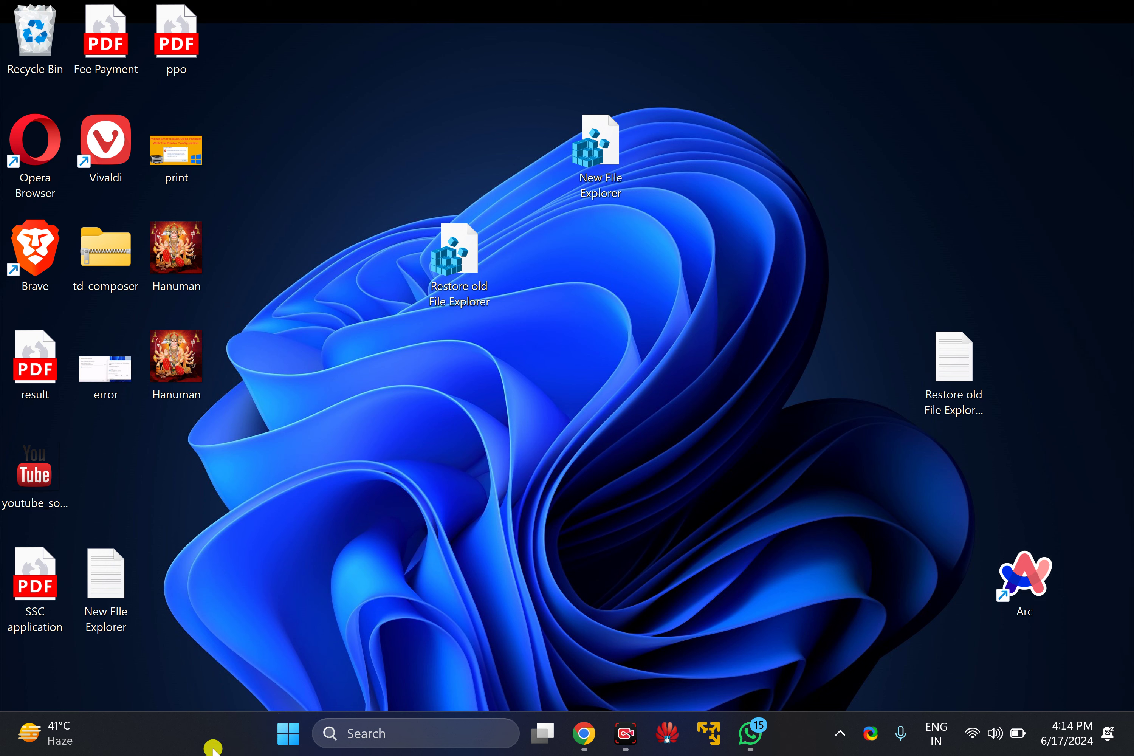
- Restart the Windows Explorer process from Task Manager, and open File Explorer briefly to check its interface
right_click(190, 740)
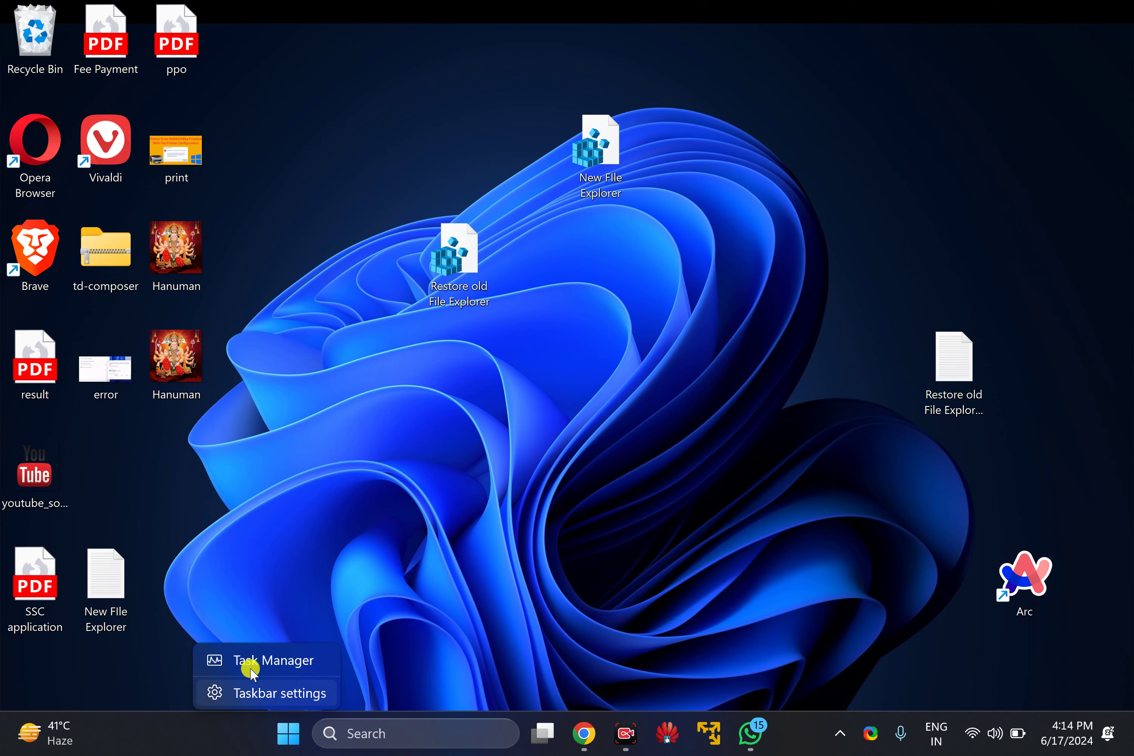
left_click(292, 660)
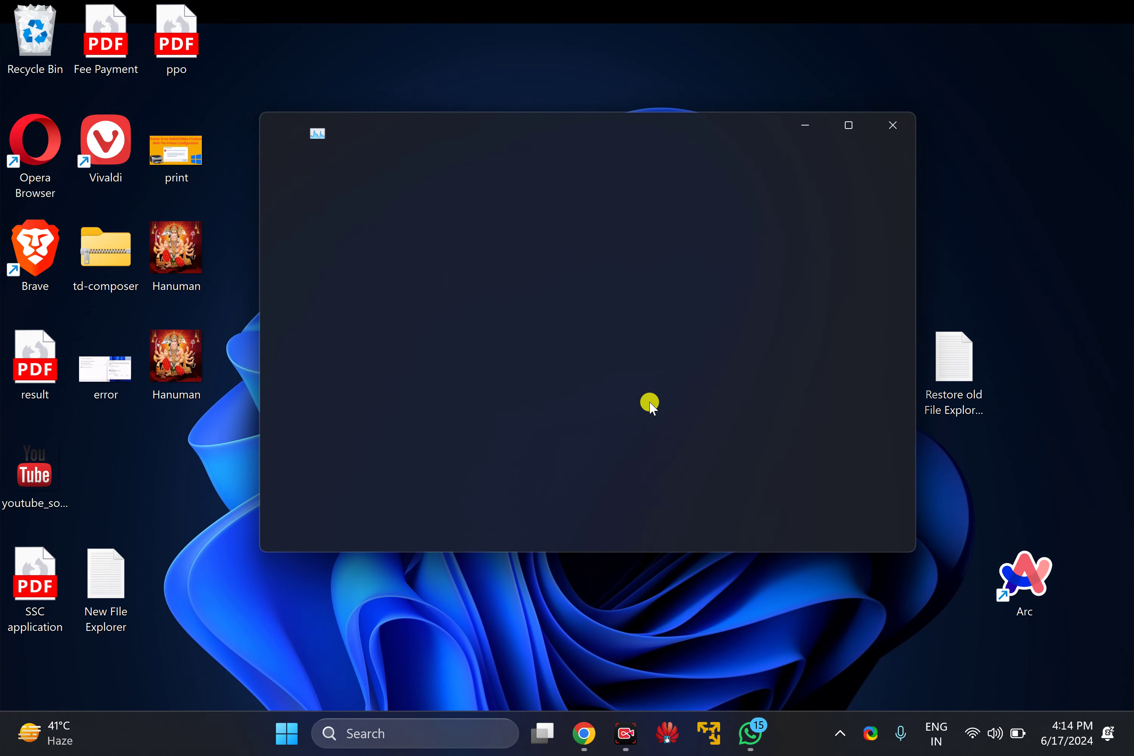
left_click(848, 128)
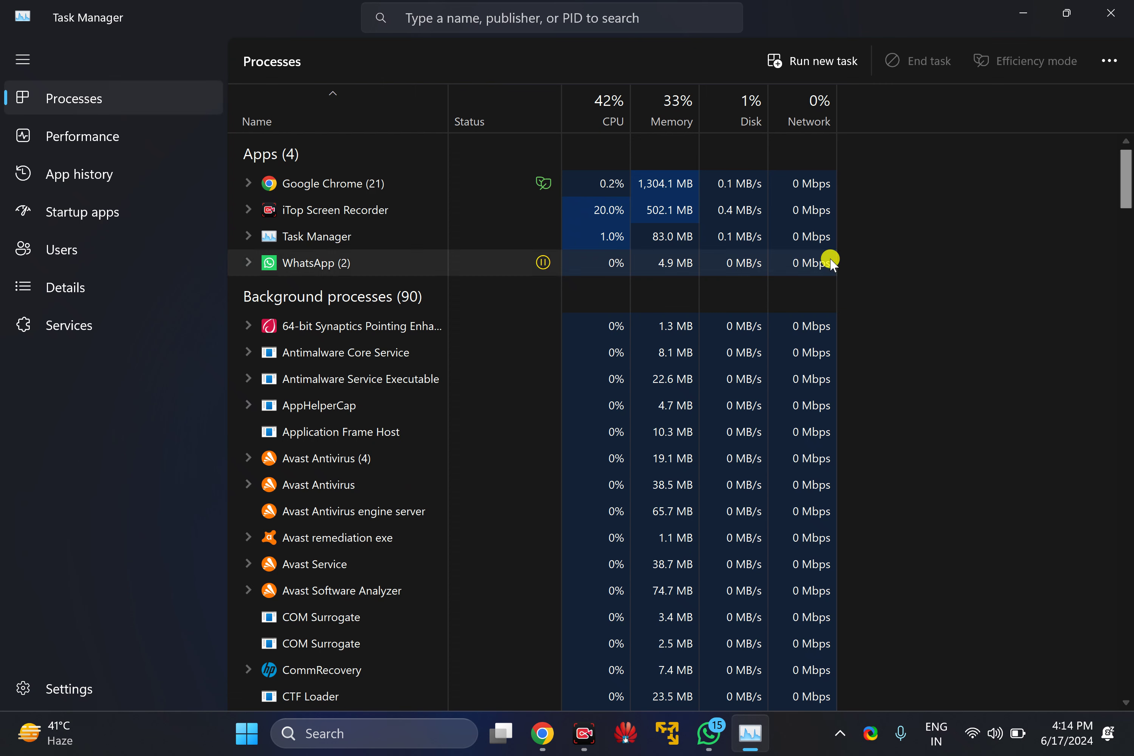
left_click_drag(1126, 185, 1128, 680)
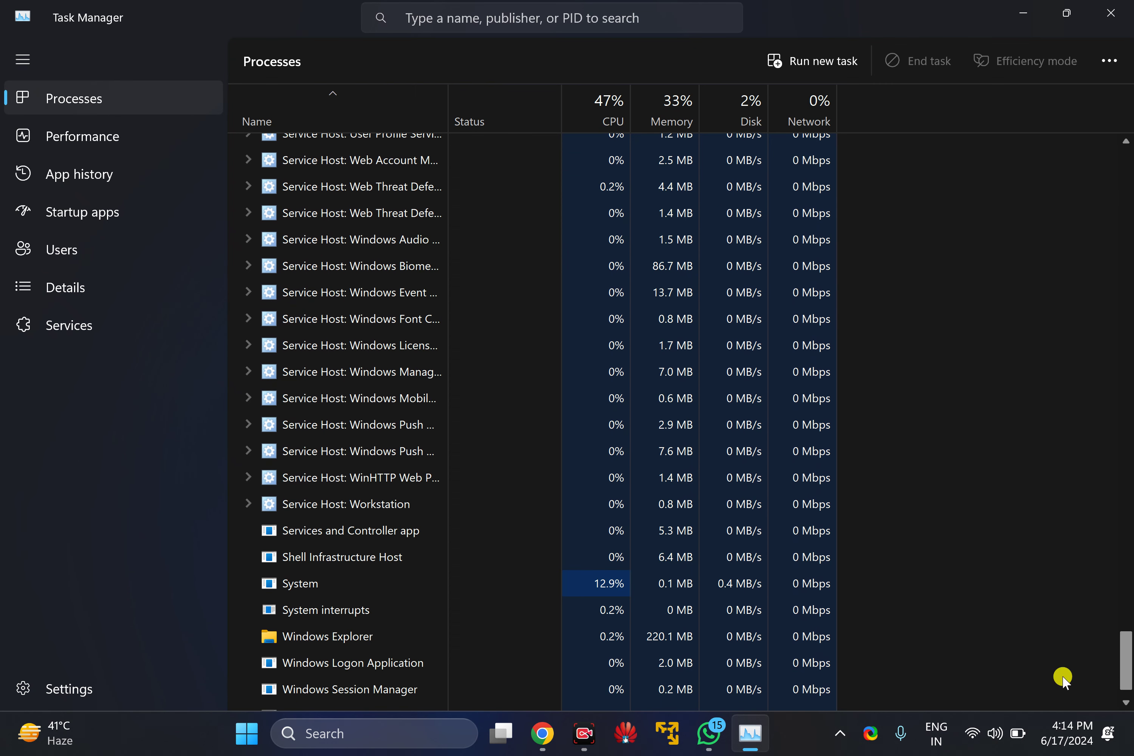
left_click(325, 639)
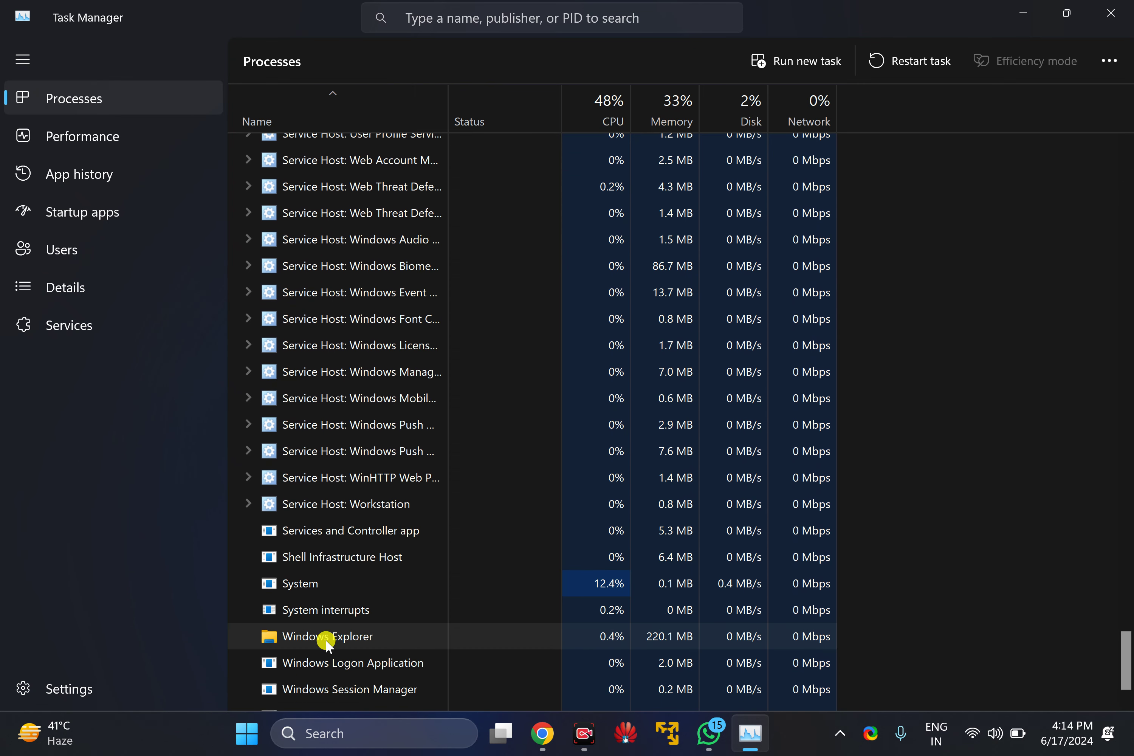
right_click(371, 641)
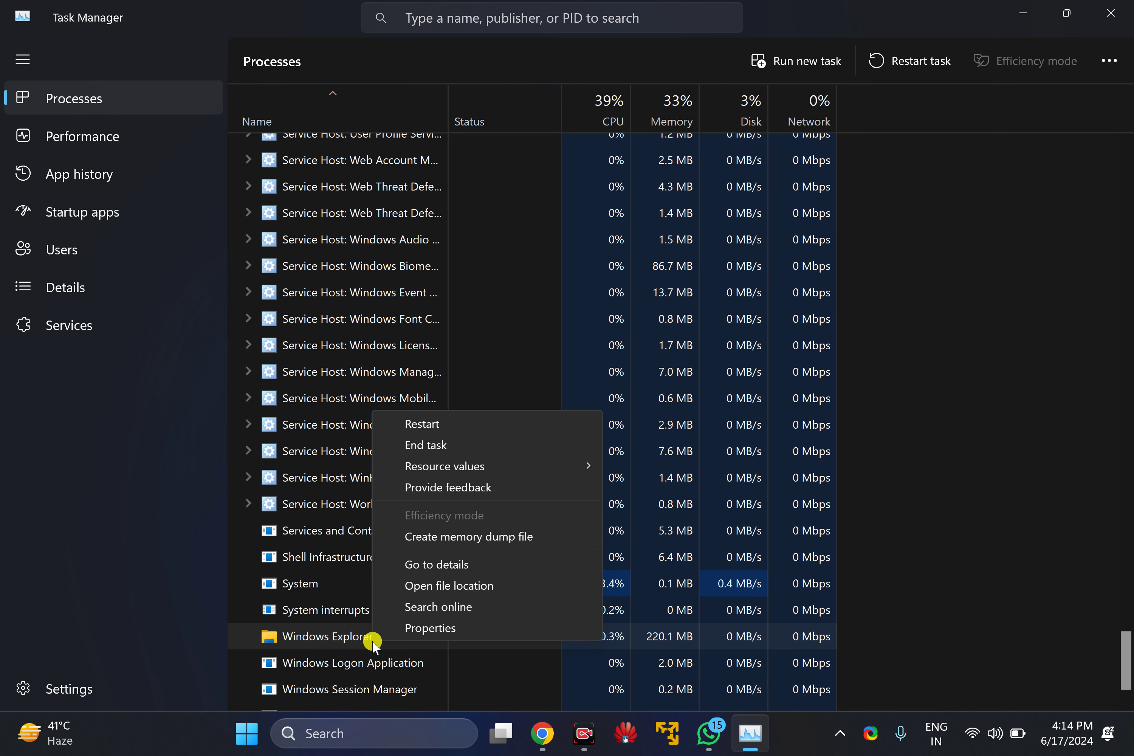
left_click(443, 425)
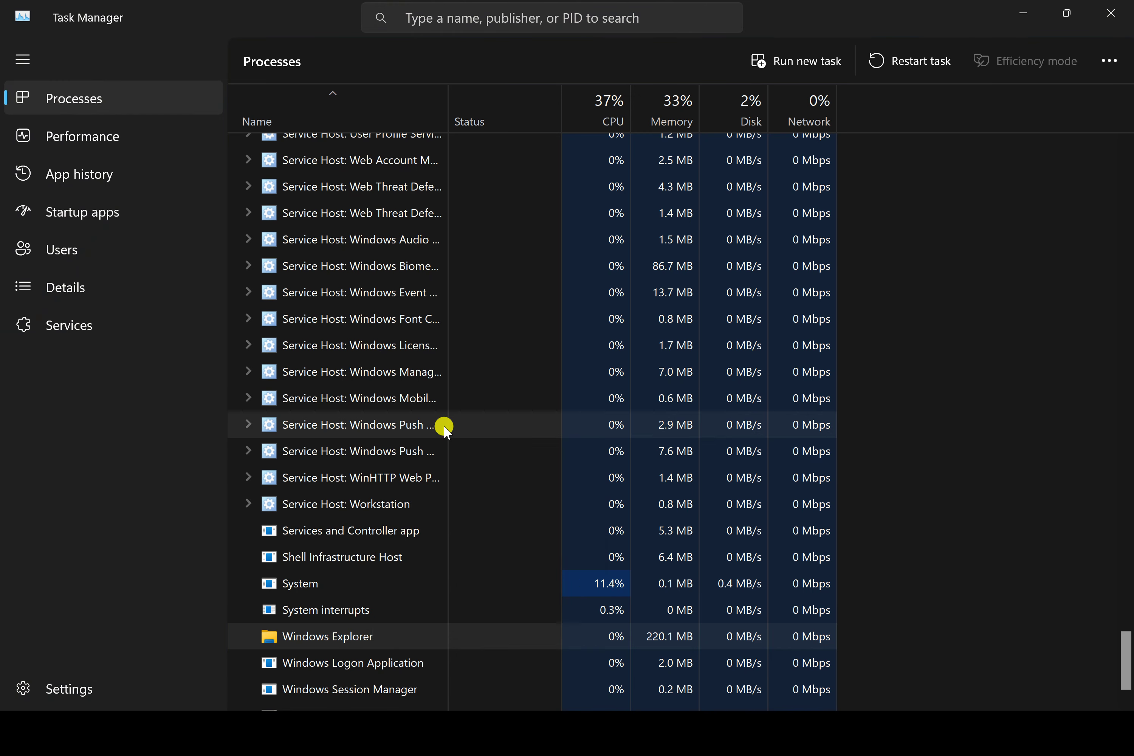
left_click(1121, 10)
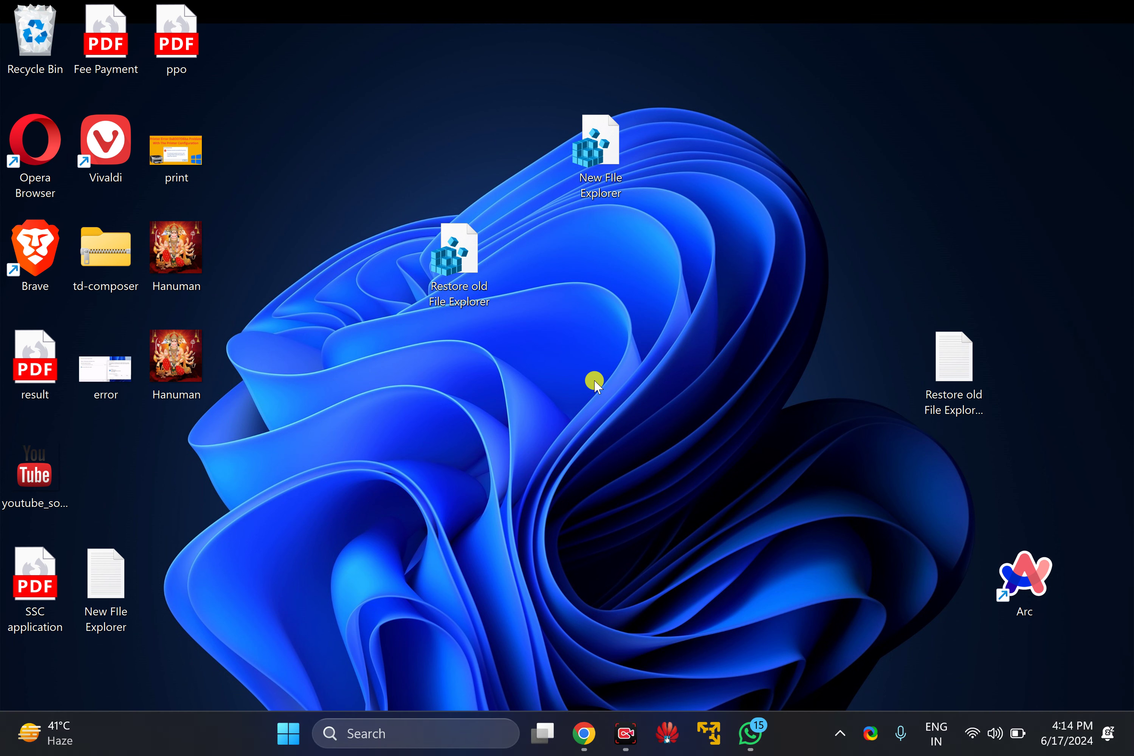
key("super+e")
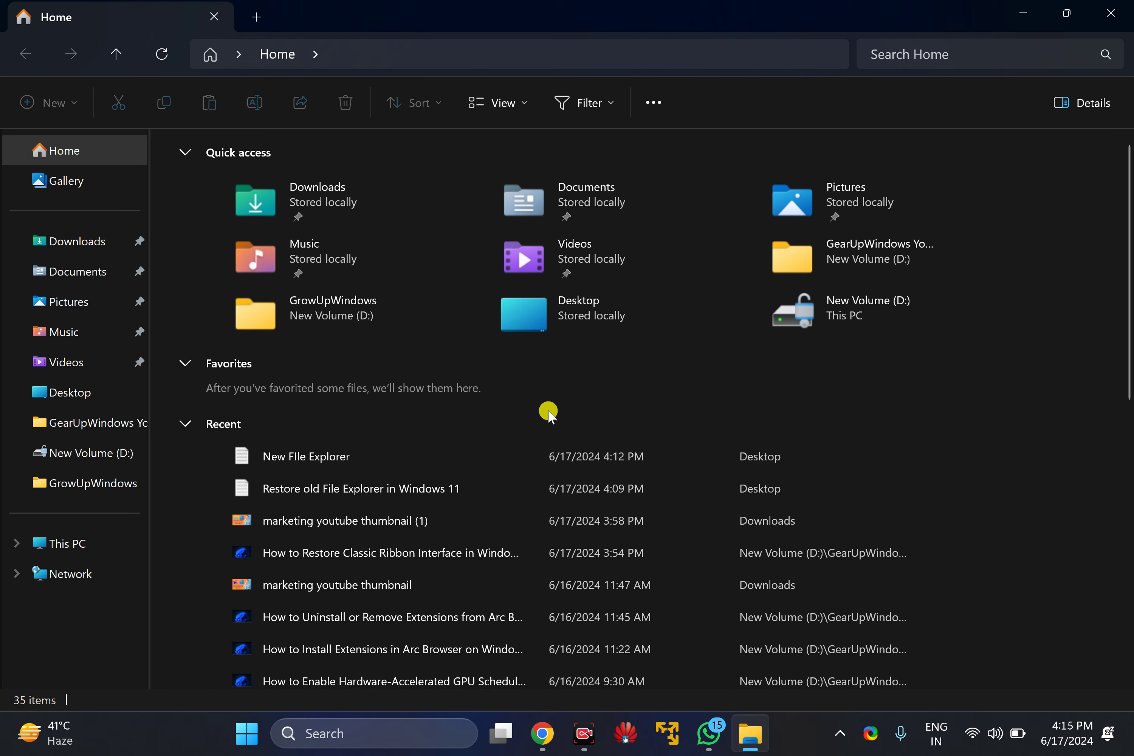
left_click(1117, 10)
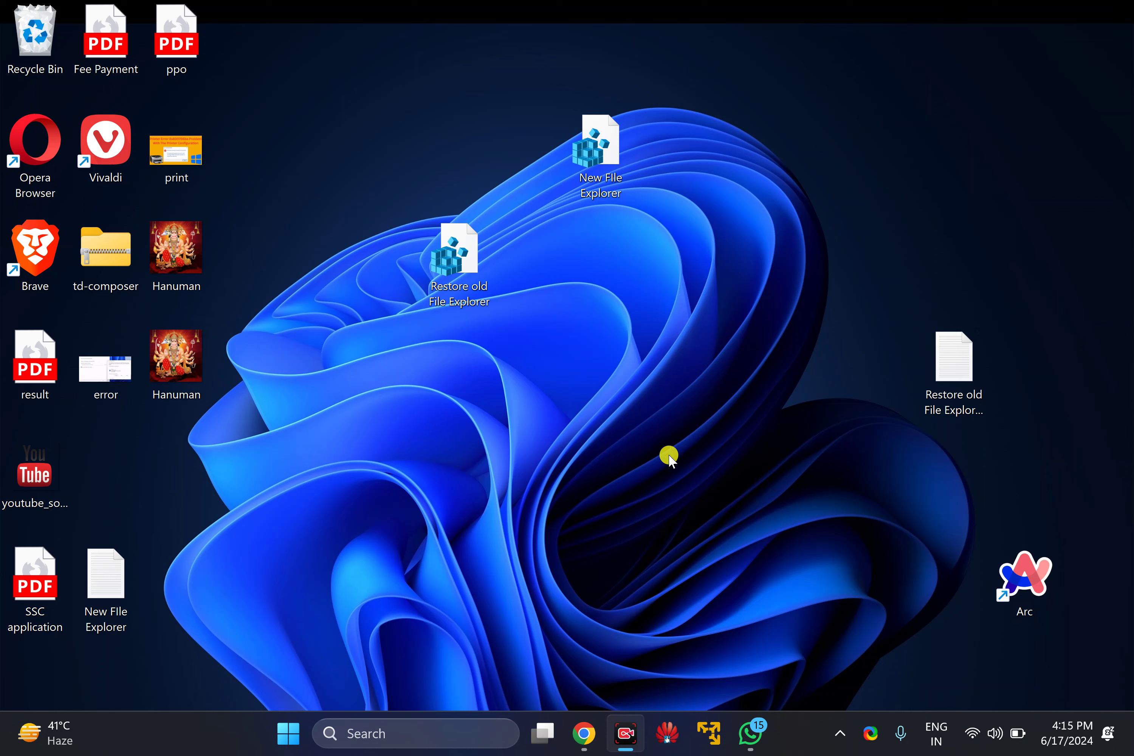